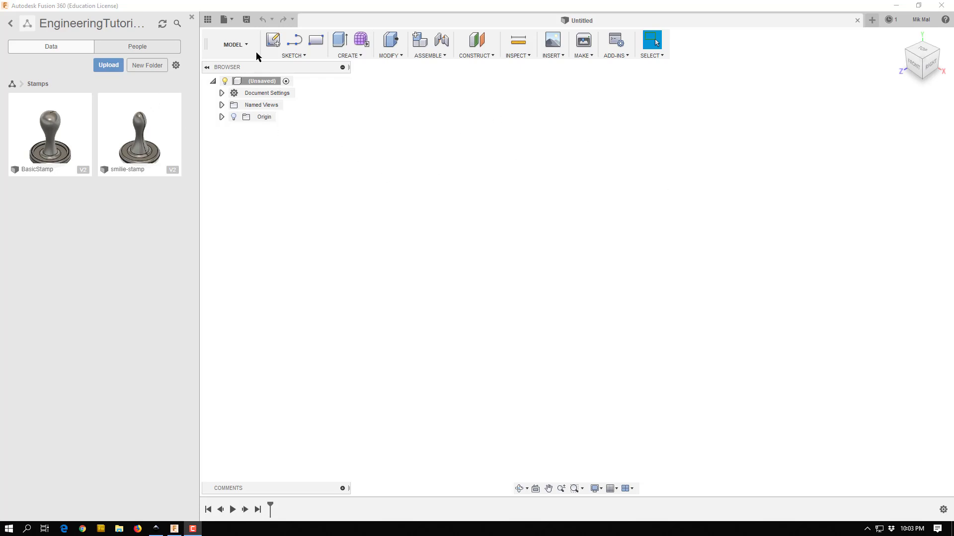
Hide the project data list and start a new sketch on the vertical YZ origin plane.
left_click(192, 17)
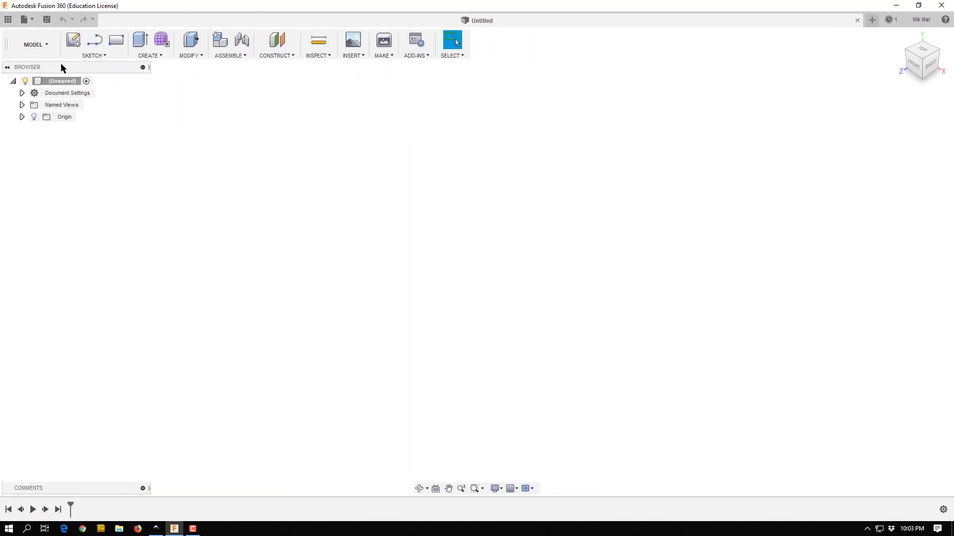
left_click(73, 39)
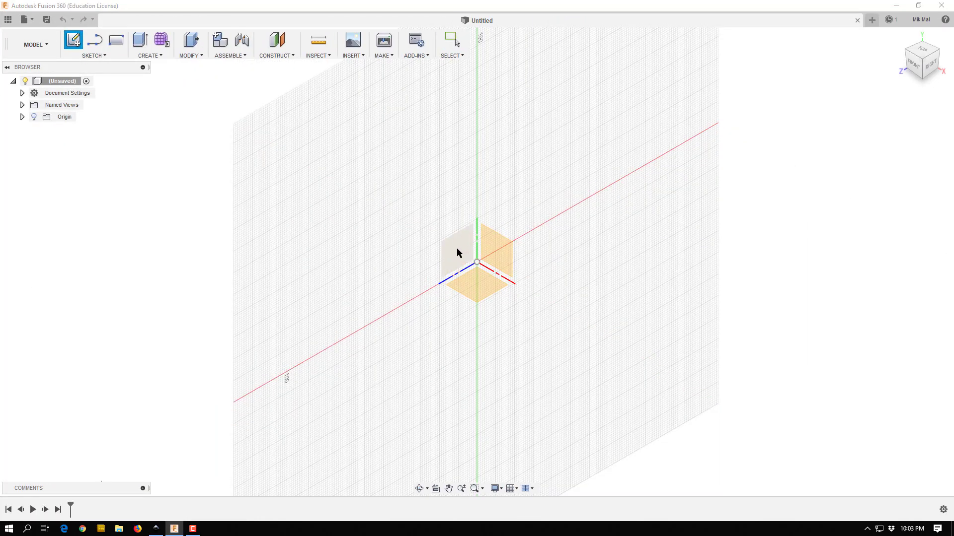
left_click(457, 253)
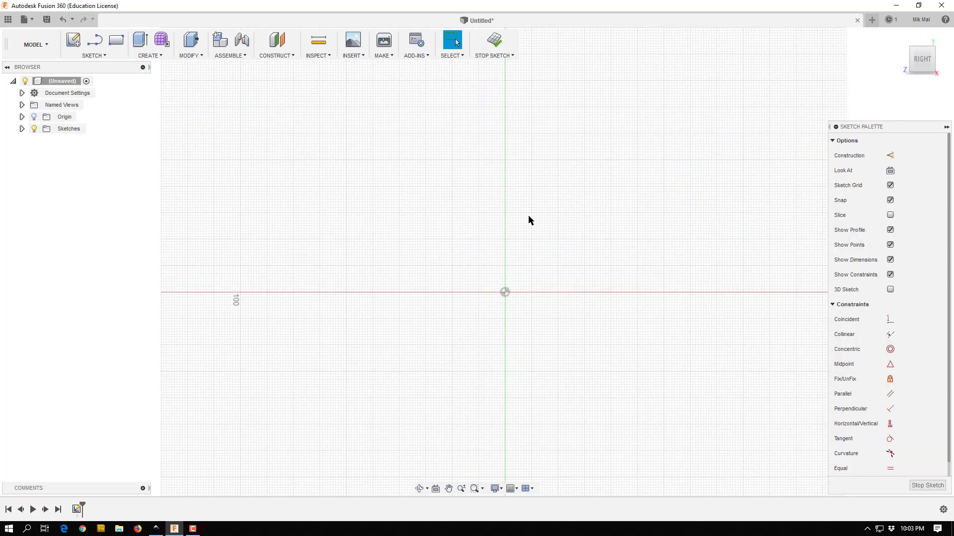
scroll(529, 213, "up", 5)
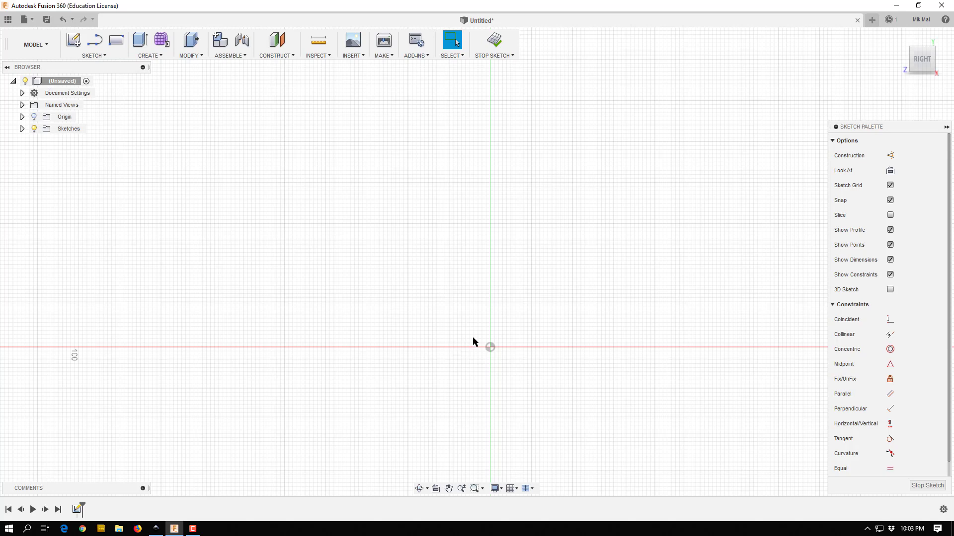
Draw a 10 mm horizontal line from the origin leftward along the red axis as the stamp's base.
left_click(98, 56)
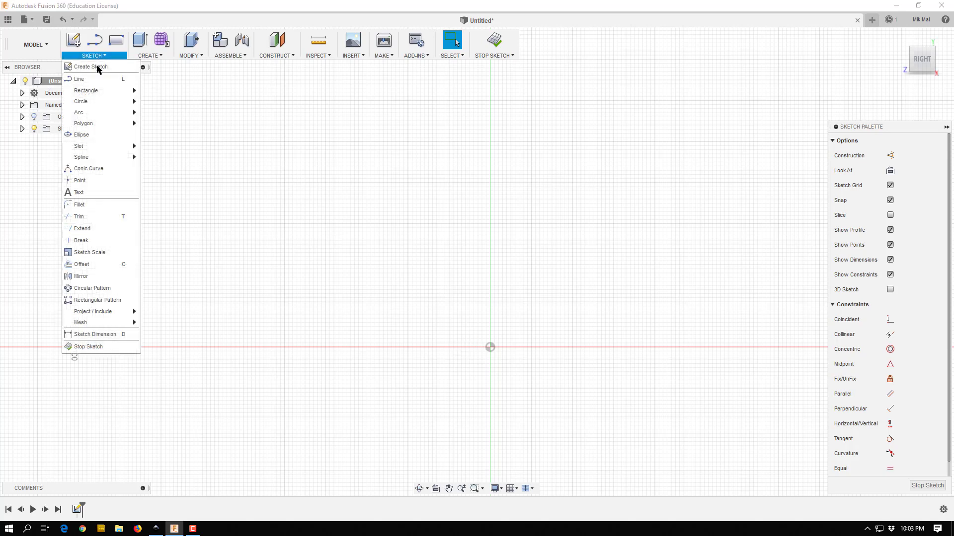
left_click(97, 79)
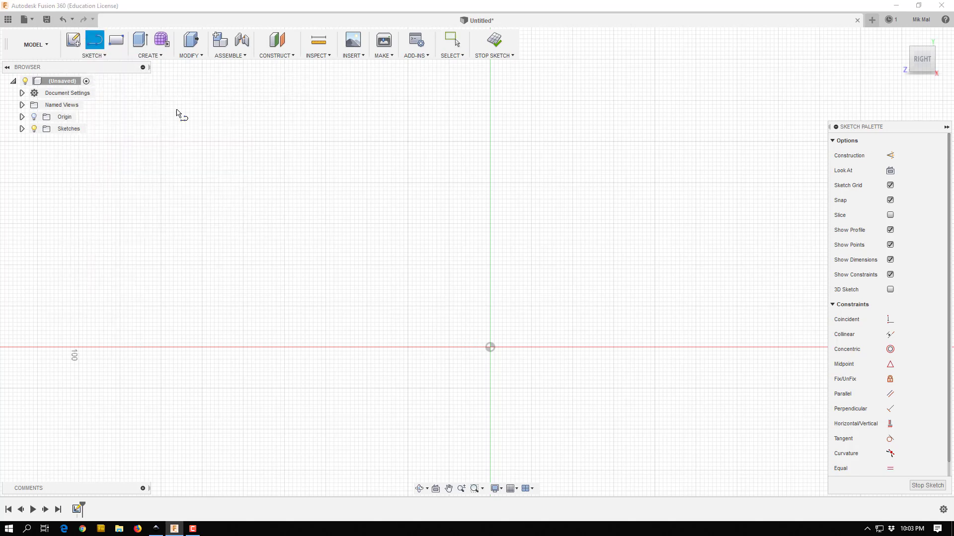
left_click(490, 347)
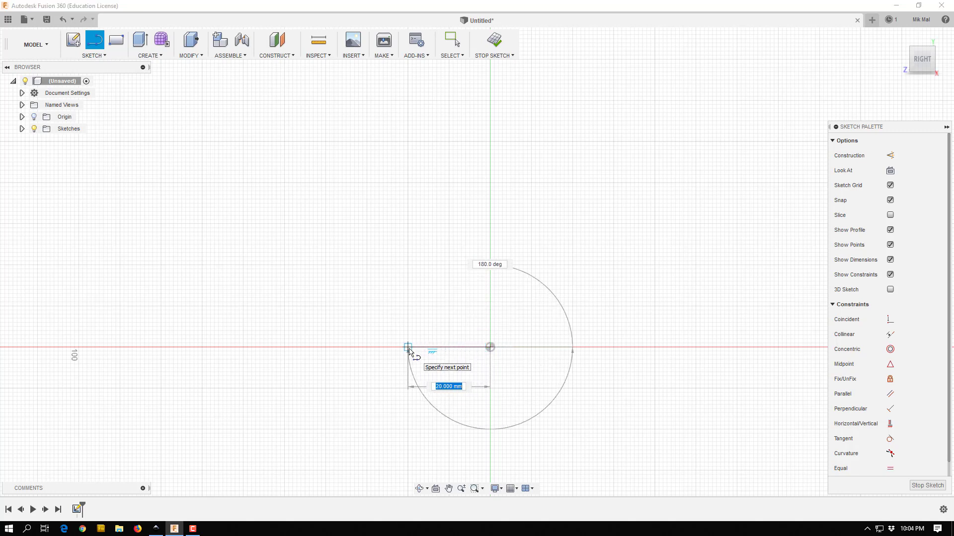
type("10")
key("Tab")
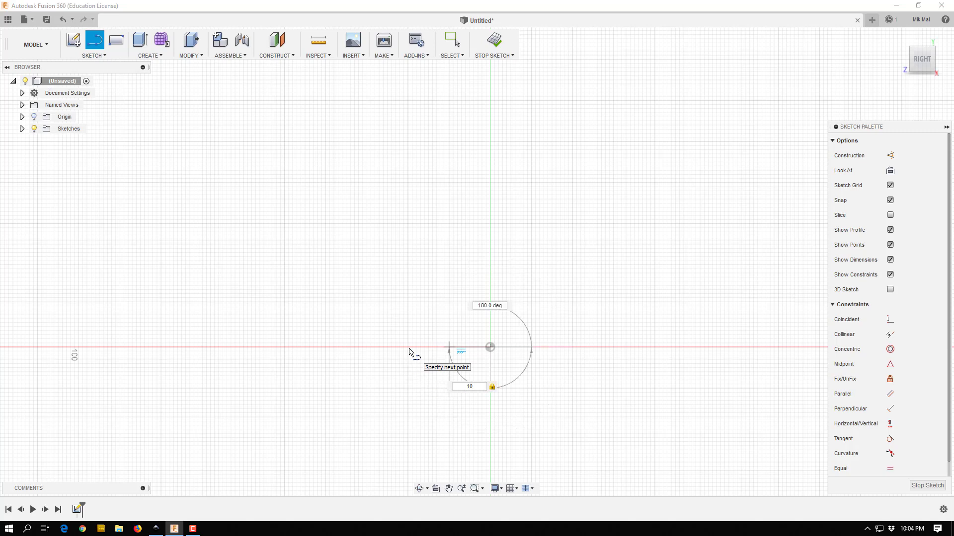
key("Return")
key("Escape")
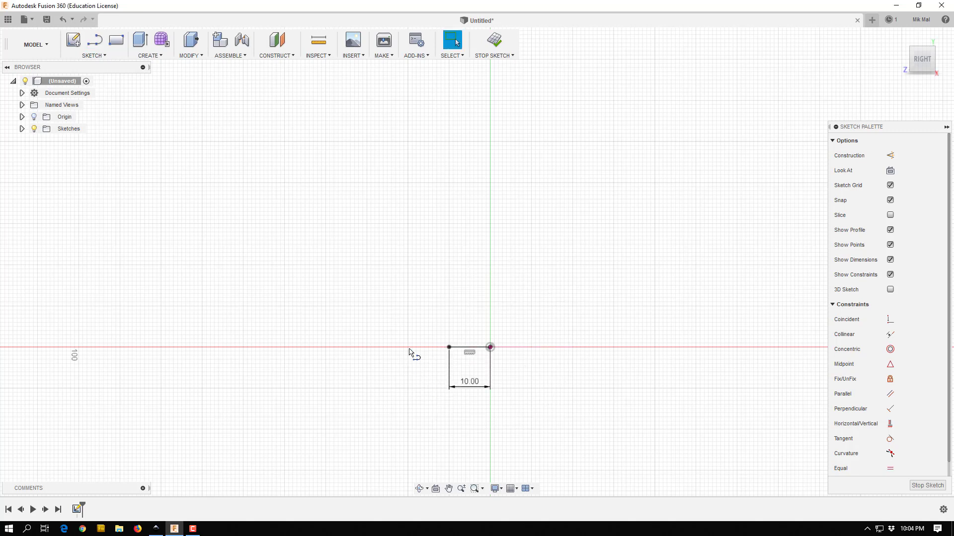
Draw a vertical line about 30 mm long from the origin up along the green axis.
key("l")
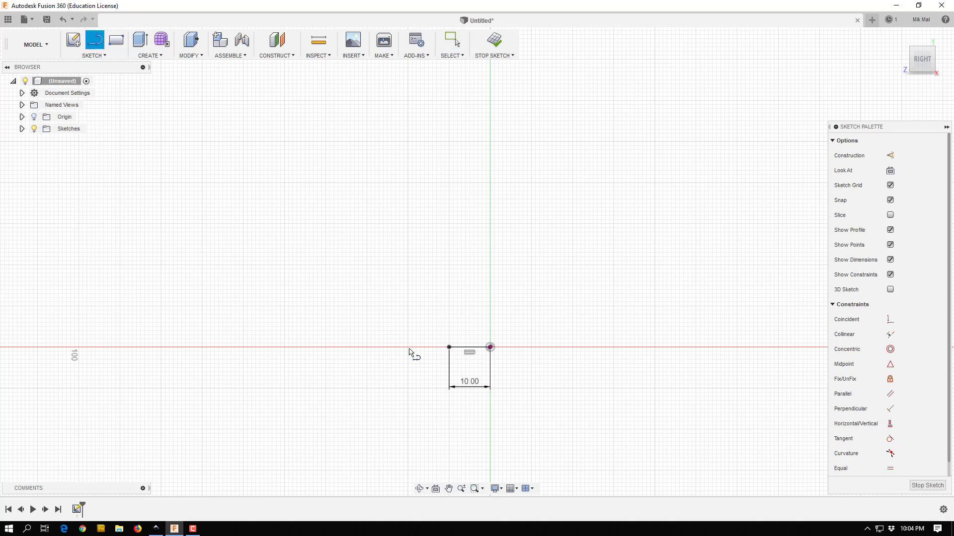
left_click(490, 347)
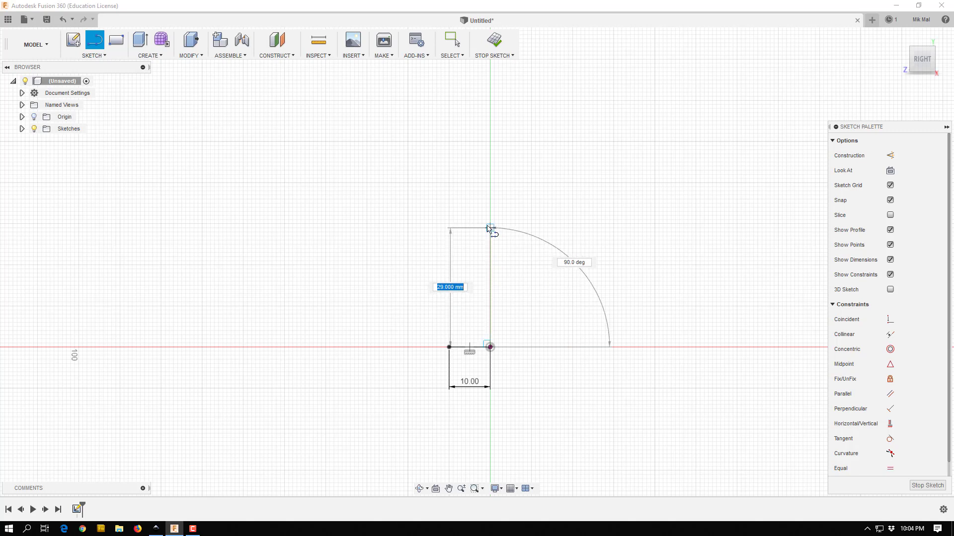
left_click(490, 224)
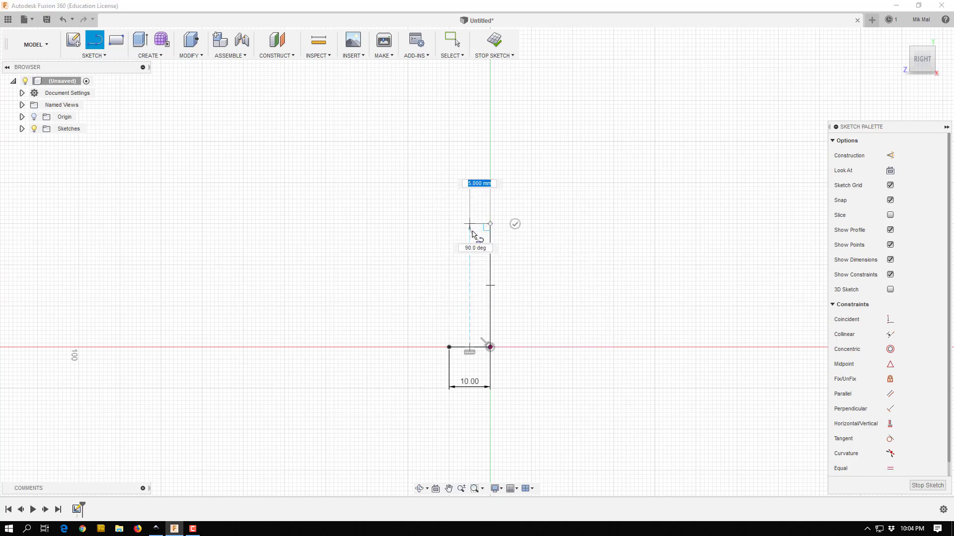
left_click(515, 224)
From the base line's outer end, draw a line about 3 mm up and a 7 mm horizontal line back toward the vertical axis.
scroll(462, 347, "down", 1)
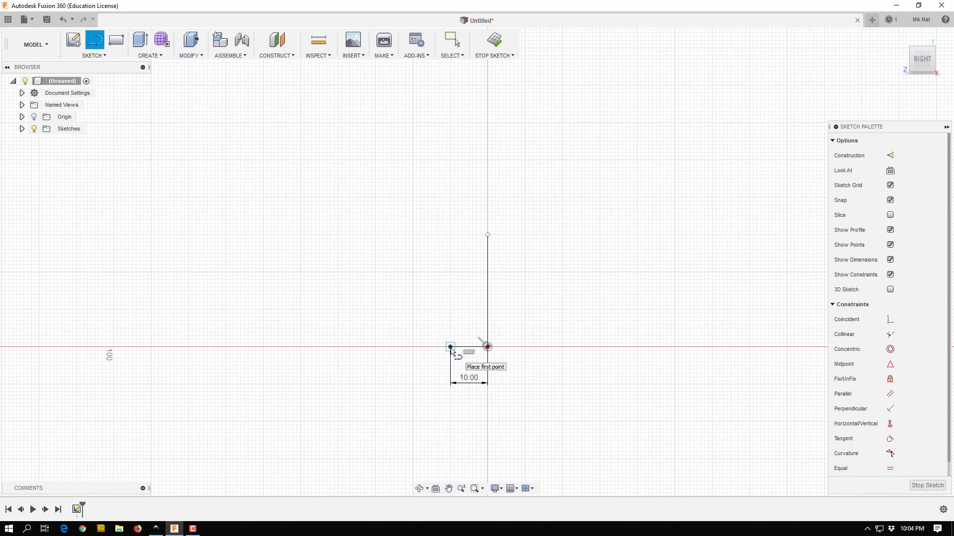
left_click(451, 348)
left_click(450, 337)
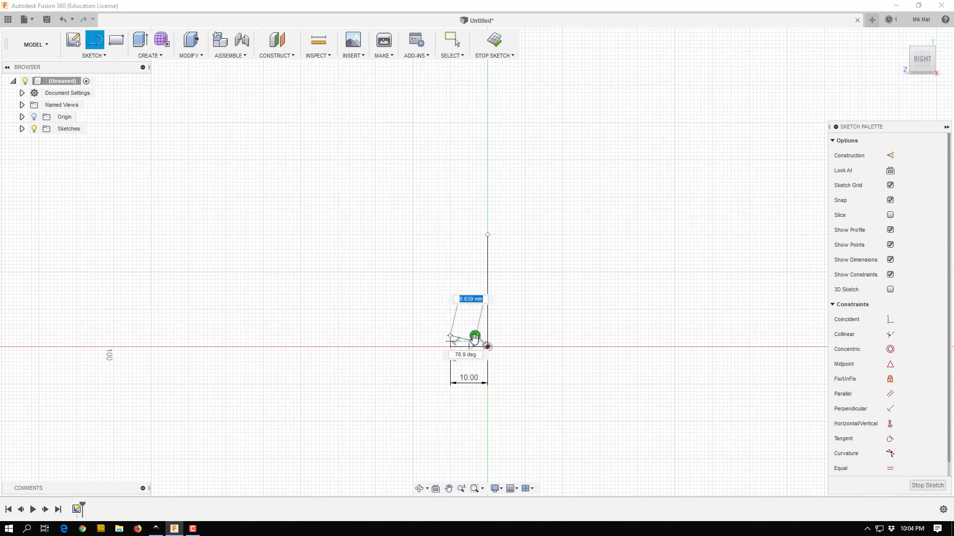
scroll(474, 341, "up", 6)
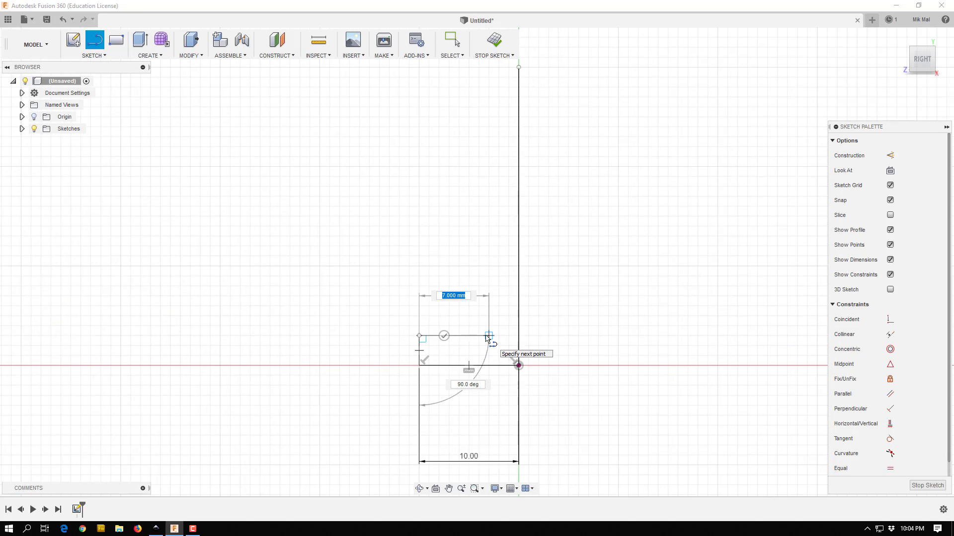
left_click(489, 336)
key("Escape")
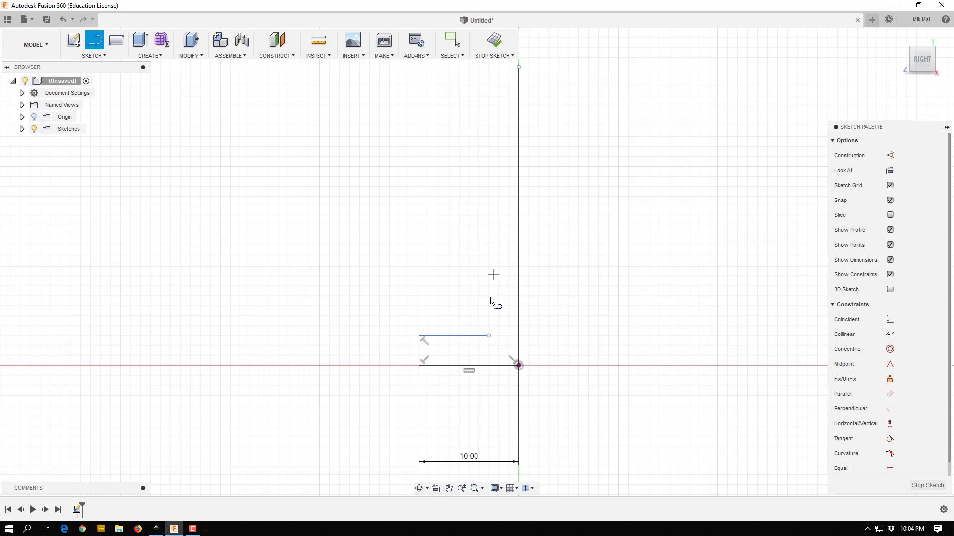
Draw a fit point spline from the ledge's inner end through three intermediate points to the top of the vertical line, forming the handle's curved outline.
left_click(94, 56)
mouse_move(96, 157)
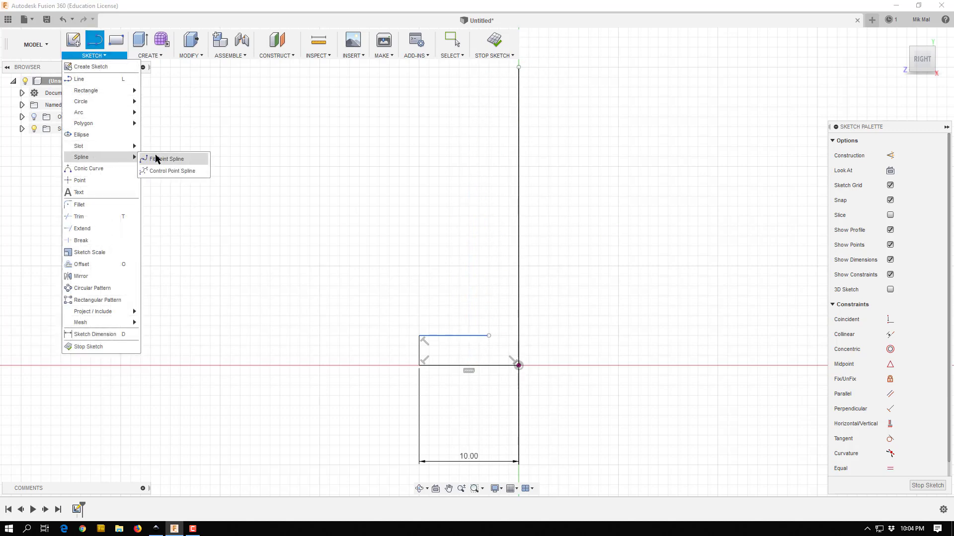
left_click(160, 158)
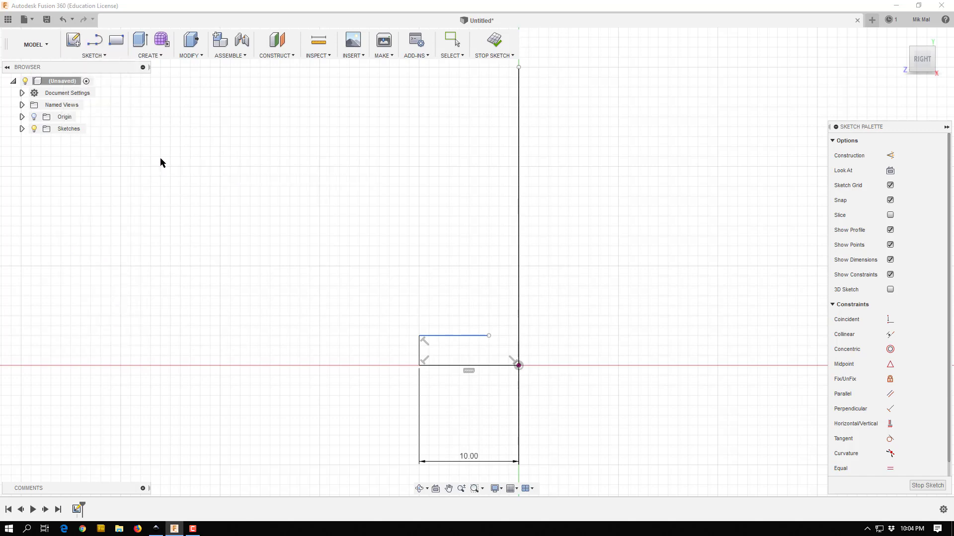
left_click(488, 336)
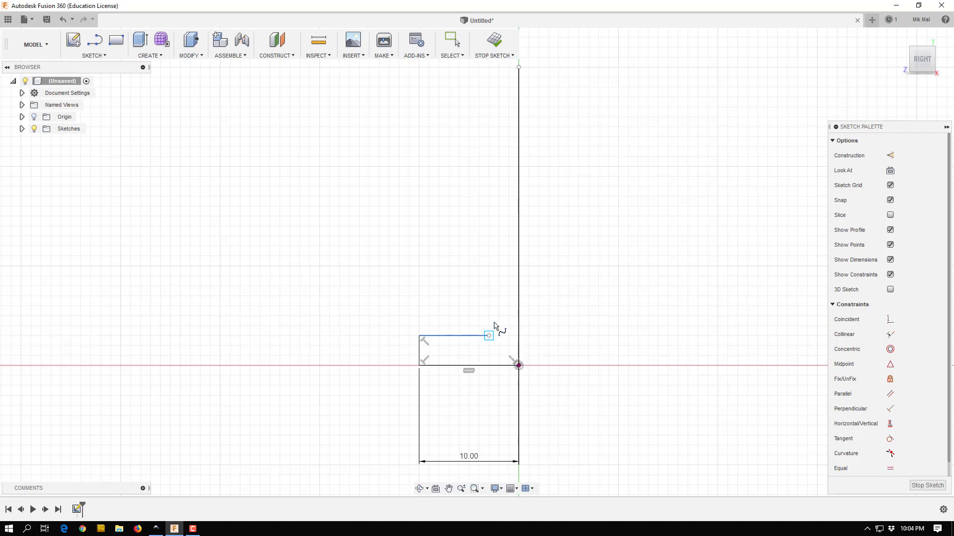
left_click(499, 266)
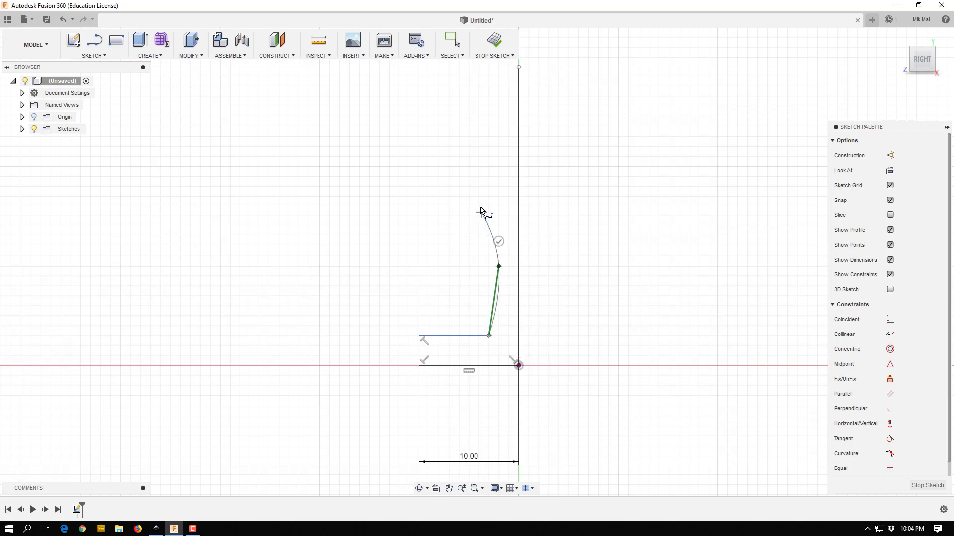
left_click(469, 176)
left_click(453, 109)
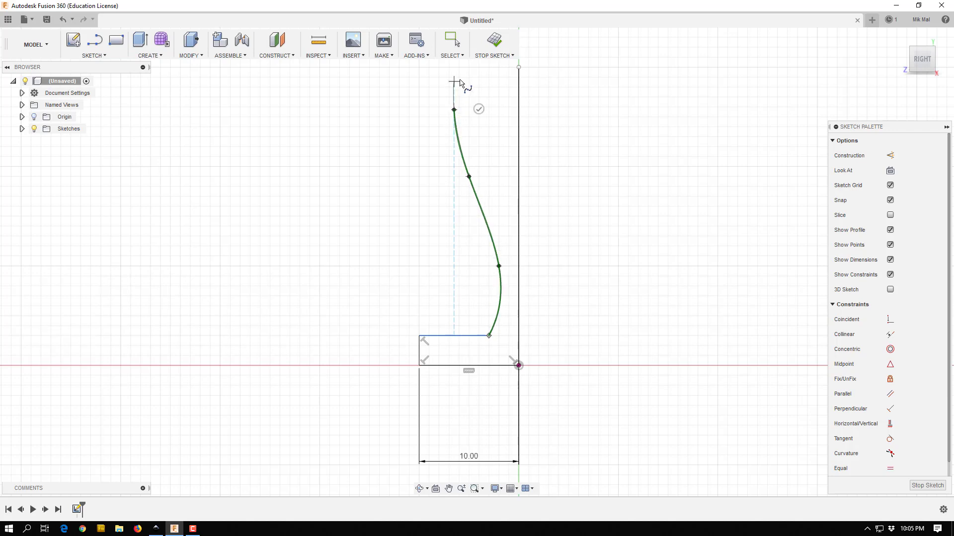
left_click(518, 67)
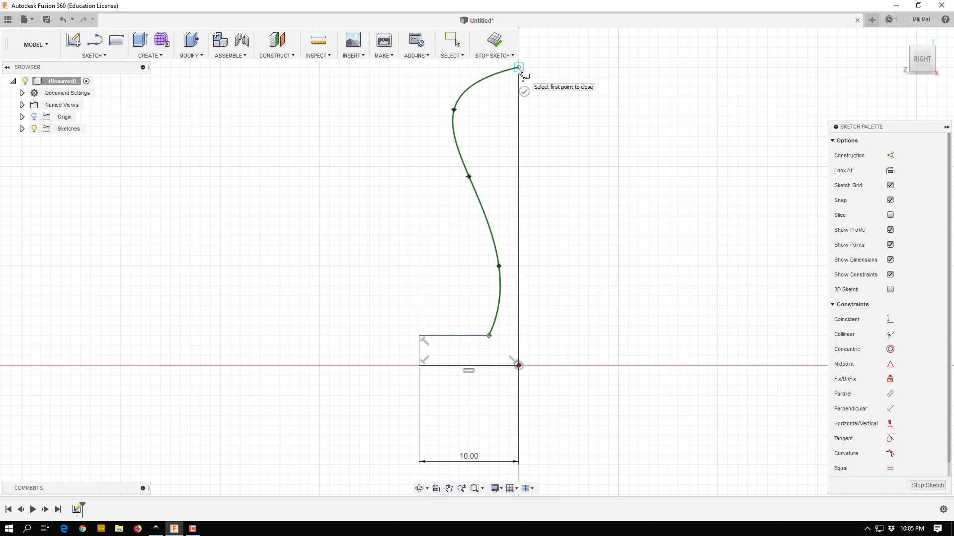
left_click(524, 91)
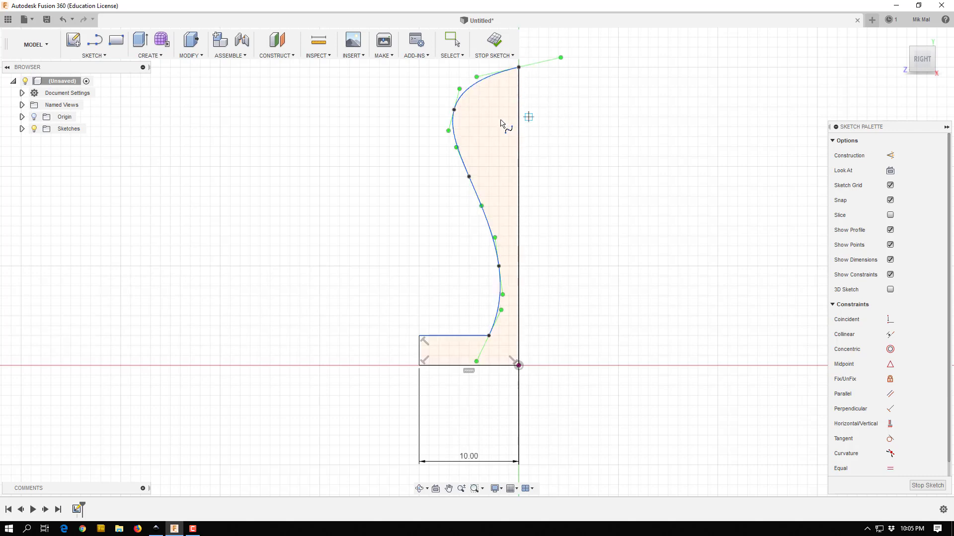
Level the spline's tangent handle at its top end so the handle's crown meets the vertical axis horizontally.
left_click(452, 40)
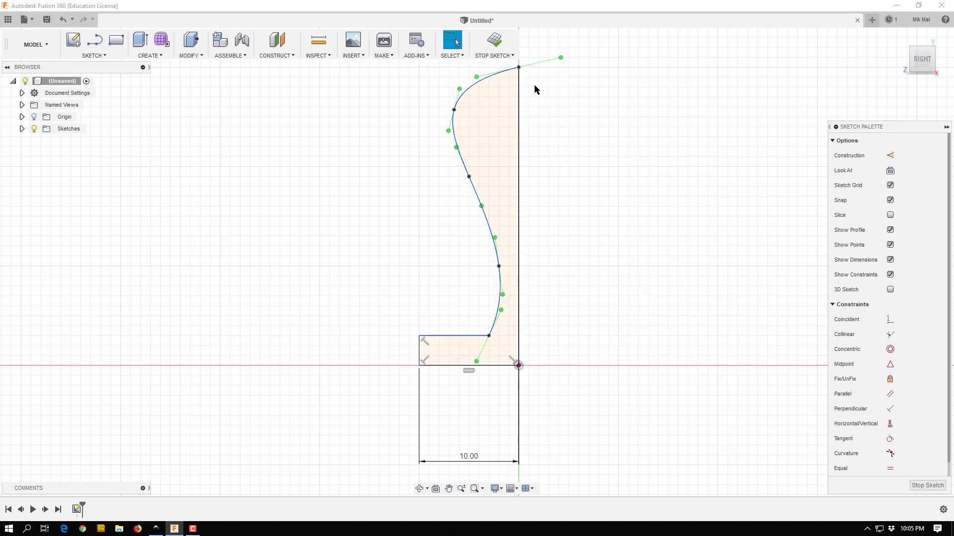
scroll(537, 41, "up", 2)
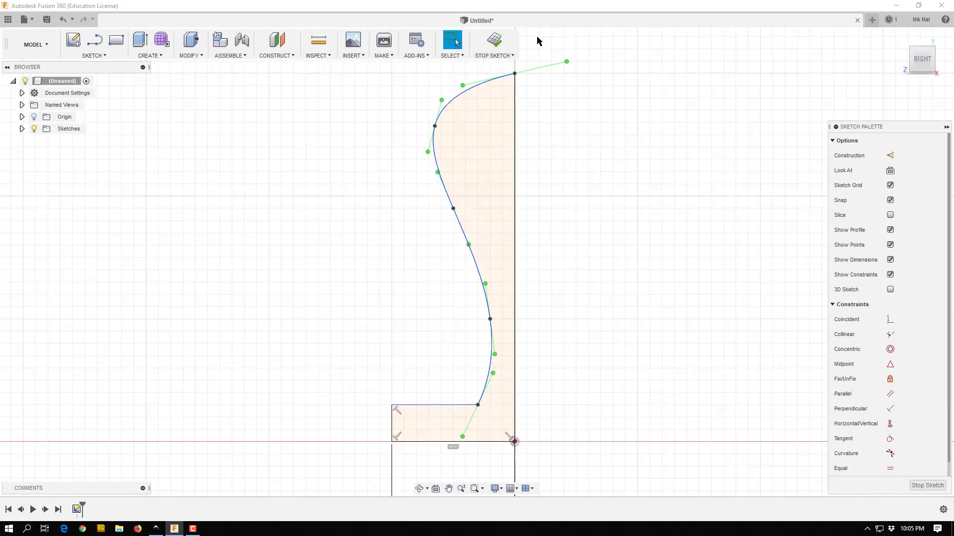
scroll(469, 87, "up", 3)
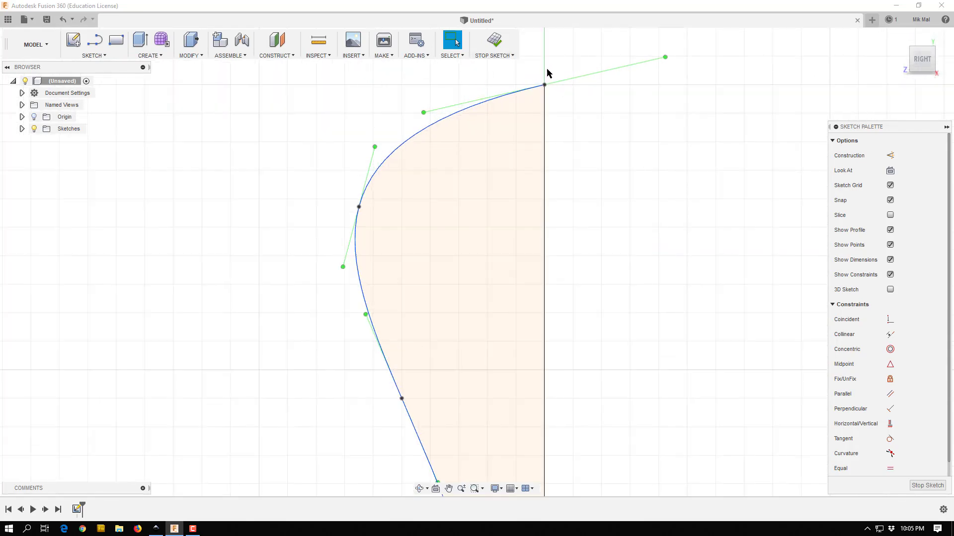
left_click_drag(424, 112, 430, 87)
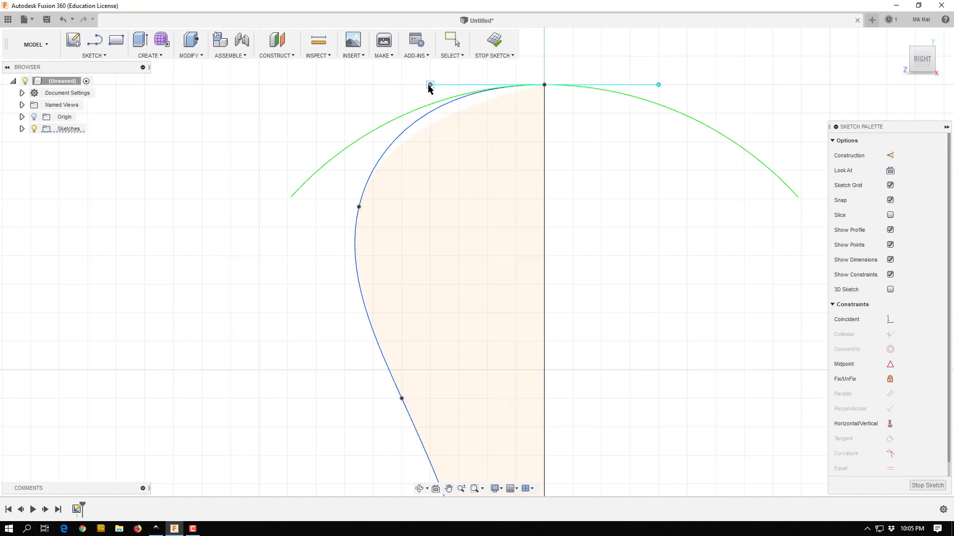
left_click_drag(430, 88, 430, 88)
Move the point joining the spline and the ledge about 2 mm outward along the ledge, shortening the ledge to about 5 mm.
scroll(399, 355, "down", 5)
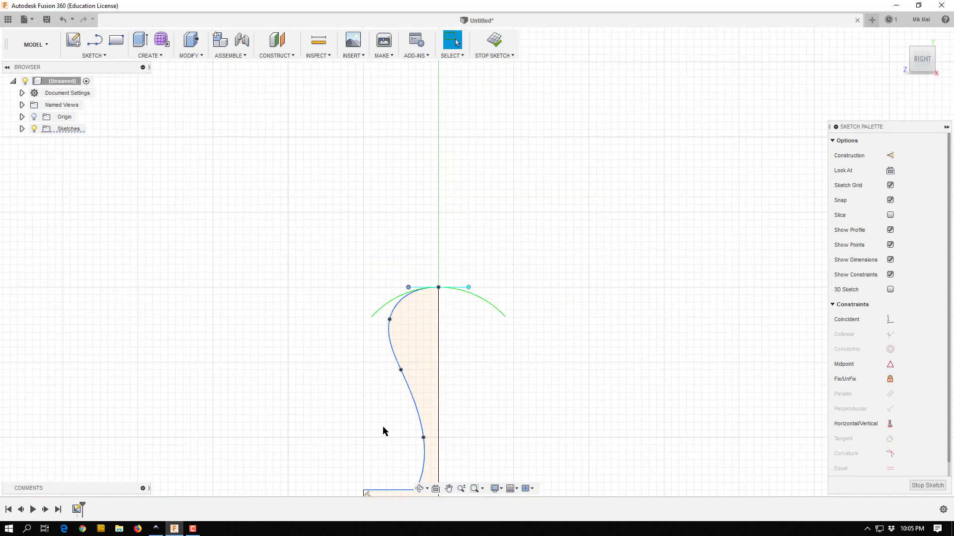
scroll(384, 427, "up", 5)
scroll(383, 362, "down", 3)
mouse_move(365, 413)
middle_mouse_down()
mouse_move(364, 331)
mouse_move(385, 166)
middle_mouse_up()
scroll(441, 328, "up", 1)
scroll(422, 344, "down", 3)
scroll(426, 345, "up", 4)
scroll(426, 344, "up", 2)
left_click(428, 340)
left_click(414, 335, "ctrl")
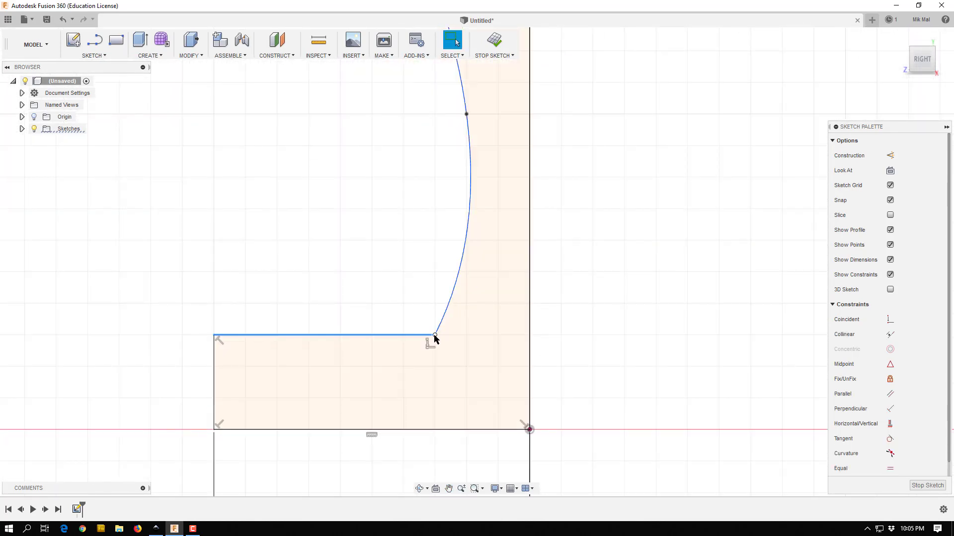
left_click_drag(433, 337, 374, 338)
key("Escape")
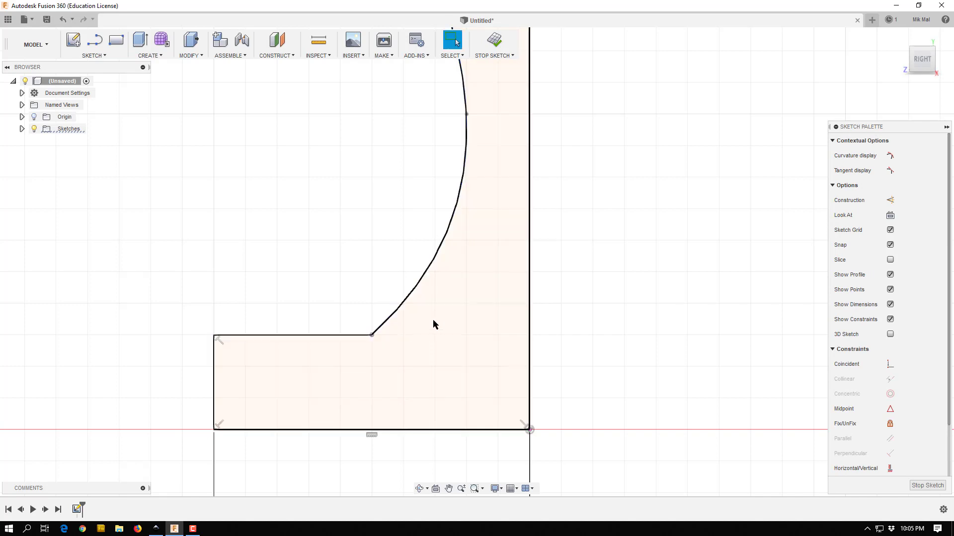
Level the tangent handle at the spline's lower end so the curve flows smoothly into the ledge.
left_click(371, 336)
left_click_drag(446, 266, 432, 336)
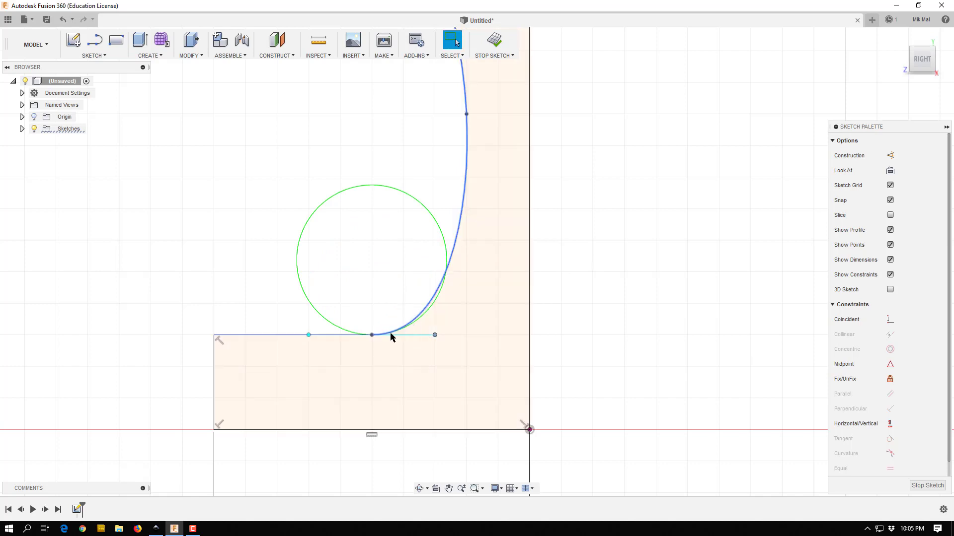
left_click(437, 298)
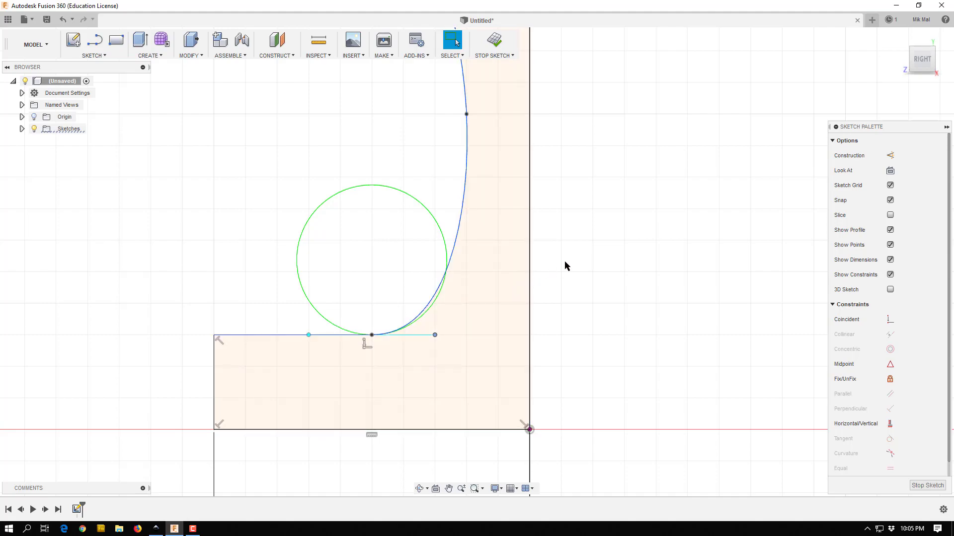
left_click(531, 186)
Move the spline's uppermost intermediate point about 1 mm toward the vertical axis to slim the handle's bulge.
scroll(496, 132, "down", 3)
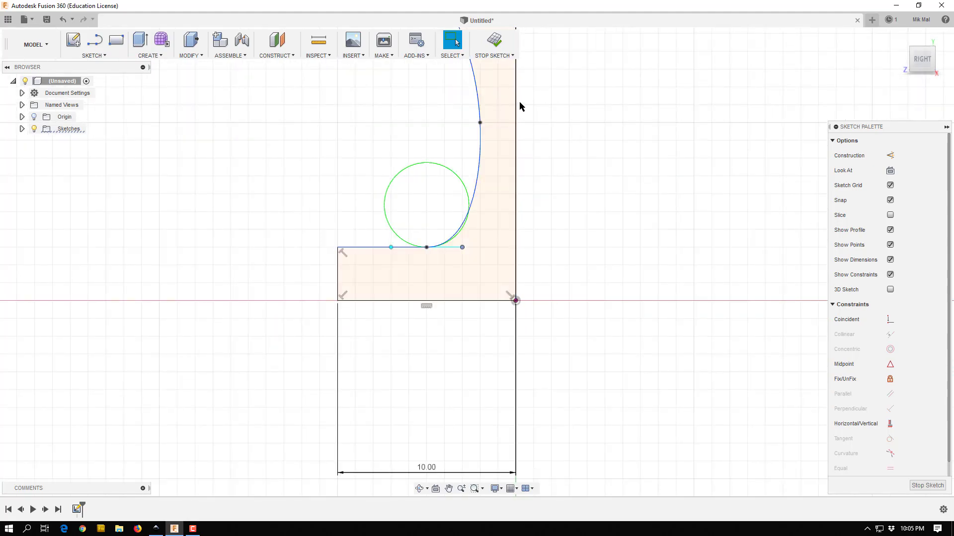
scroll(517, 149, "down", 5)
scroll(514, 164, "up", 3)
middle_click_drag(517, 123, 507, 183)
scroll(493, 253, "down", 2)
scroll(494, 248, "up", 5)
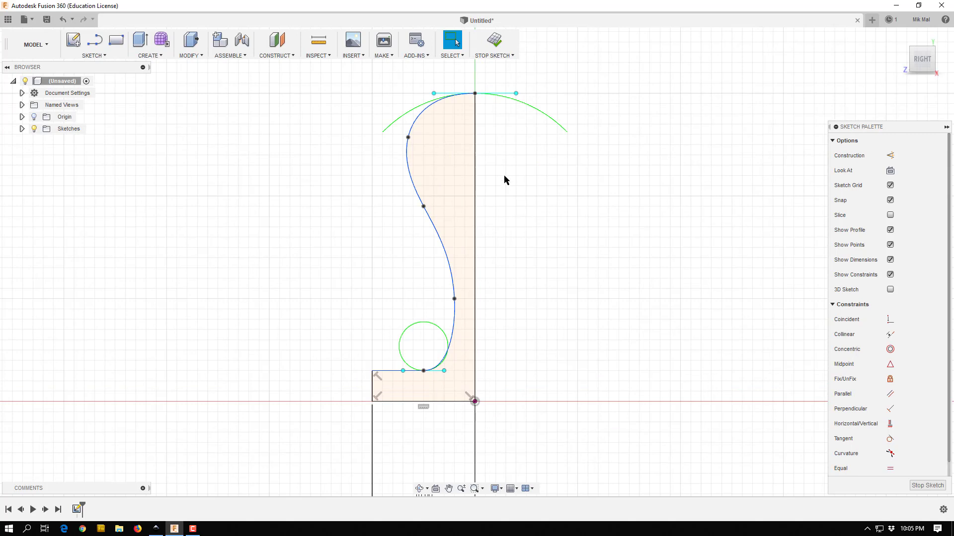
left_click_drag(408, 139, 418, 139)
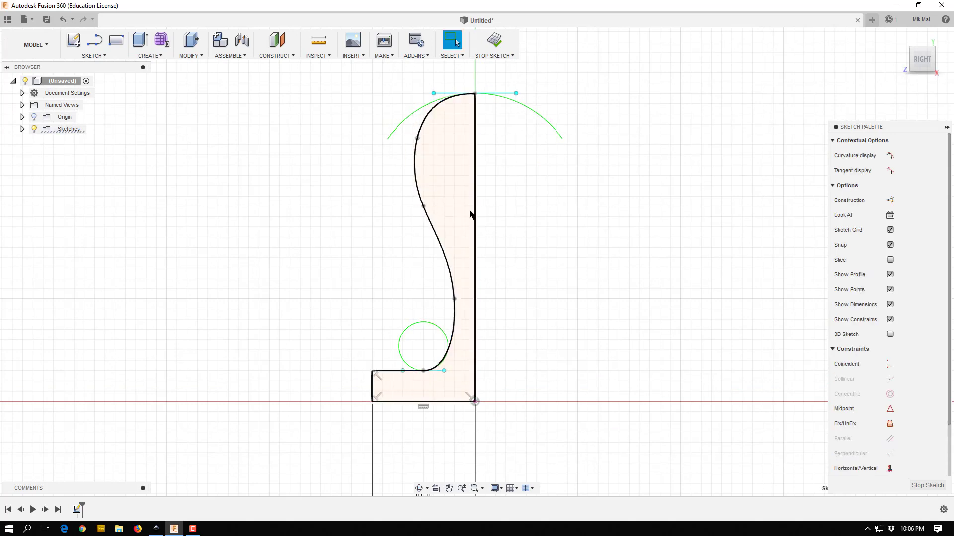
Reposition the base-width dimension so it sits just below the stamp profile.
left_click(555, 213)
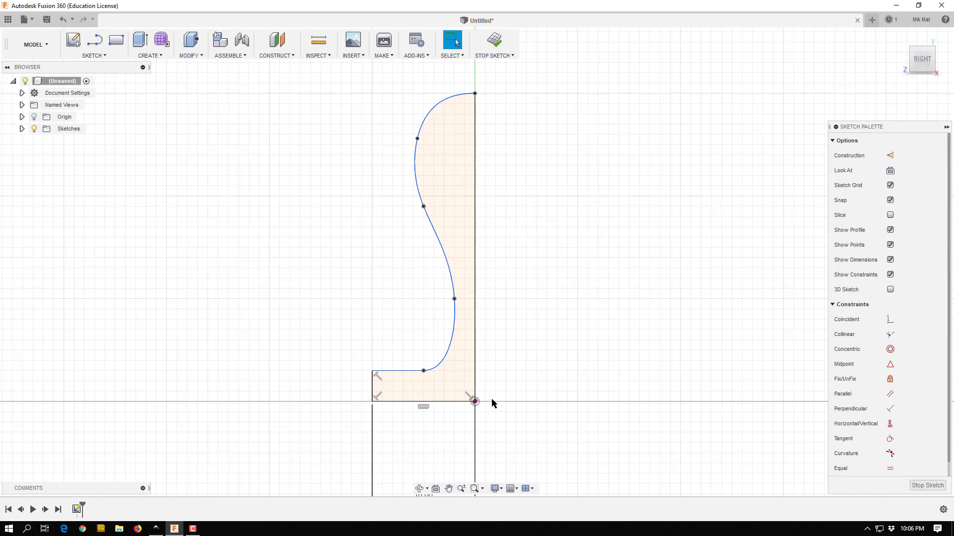
scroll(457, 425, "down", 1)
scroll(457, 425, "down", 2)
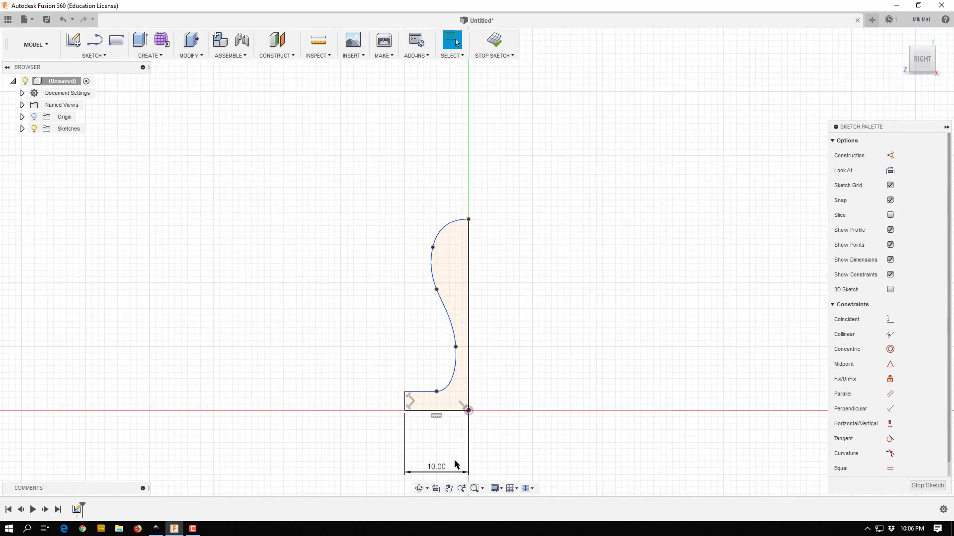
left_click_drag(437, 469, 433, 432)
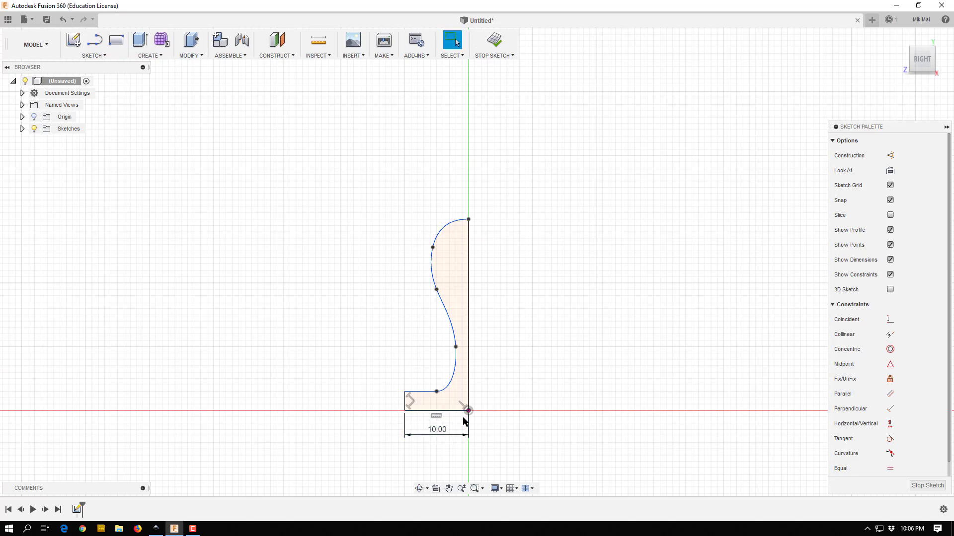
Dimension the full height of the profile's vertical axis line, keeping its drawn length, and finish the sketch.
key("d")
left_click(469, 304)
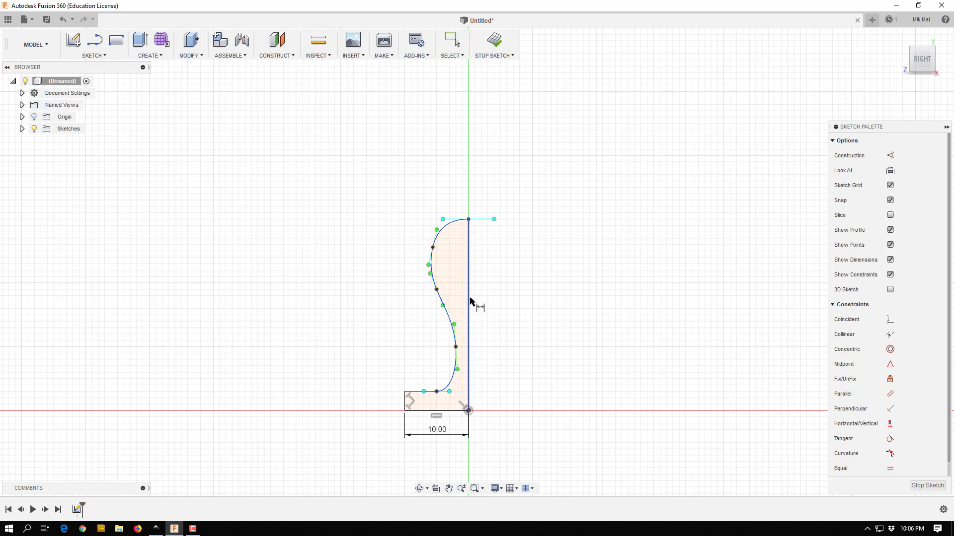
left_click(500, 309)
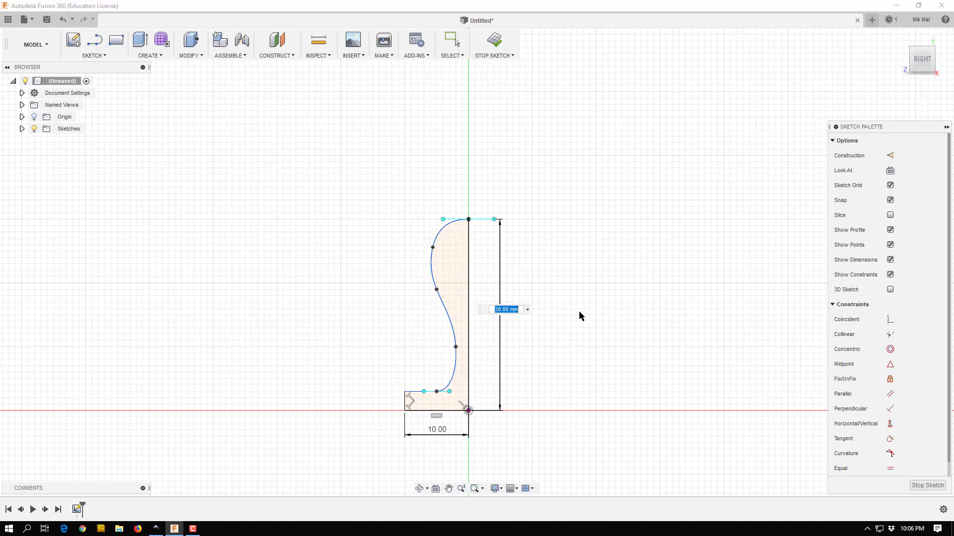
key("Return")
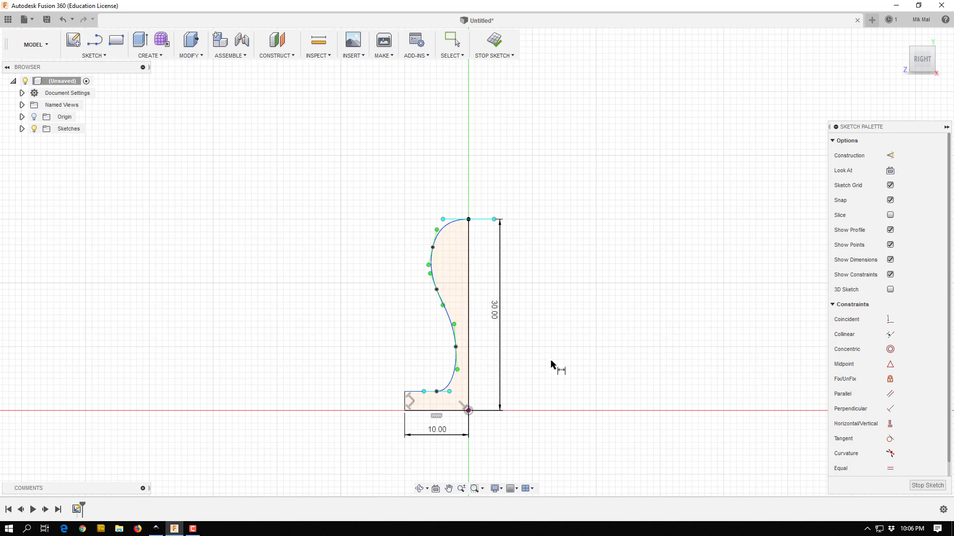
left_click(496, 44)
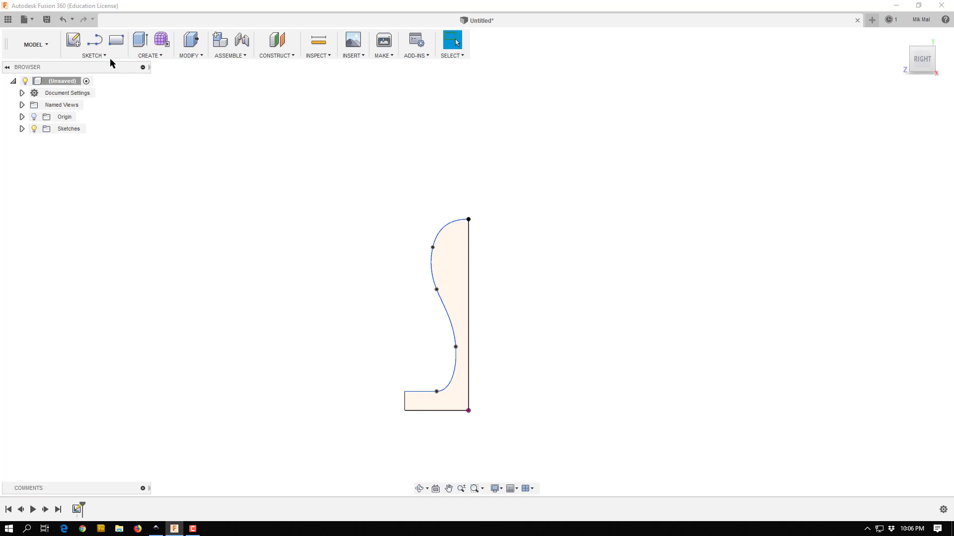
Revolve the half profile 360 degrees about its vertical axis line as a new body.
left_click(152, 56)
left_click(149, 103)
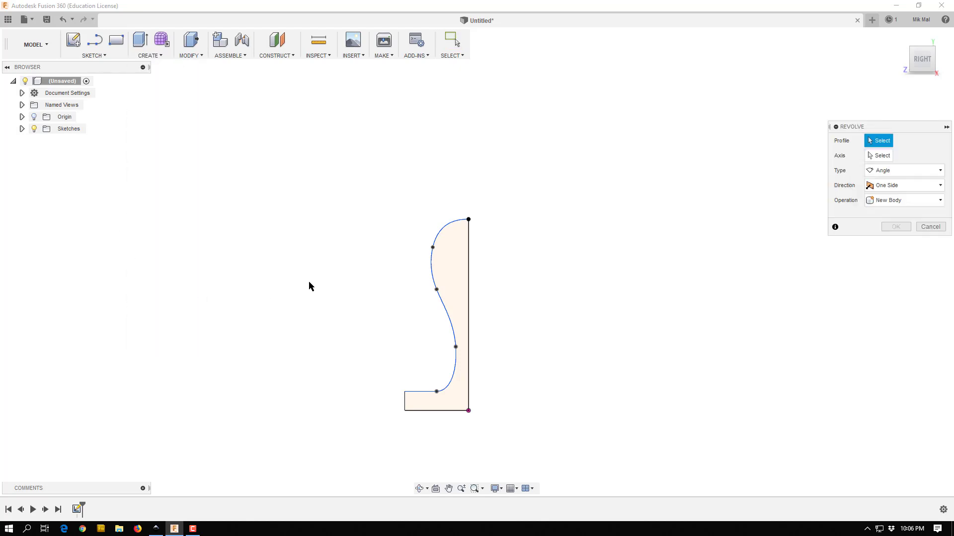
left_click(454, 261)
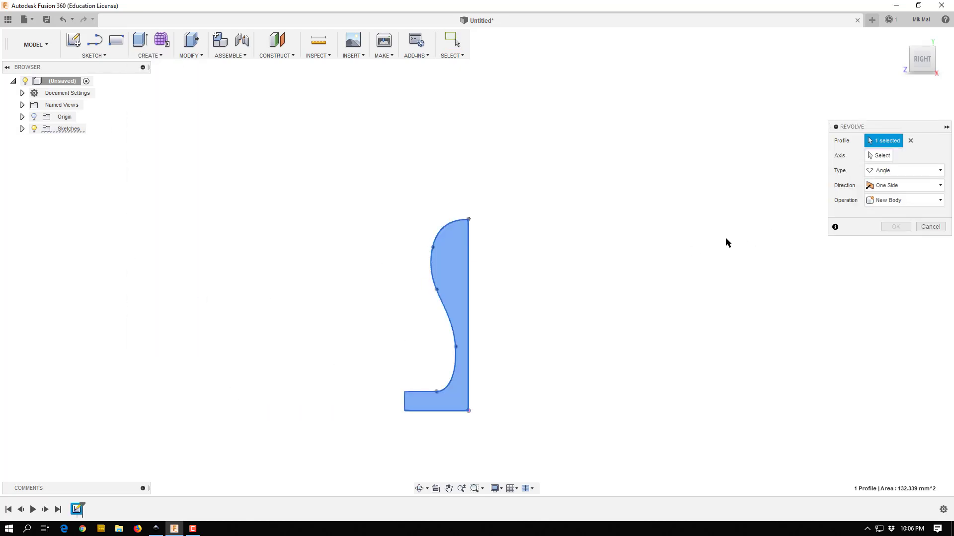
left_click(885, 155)
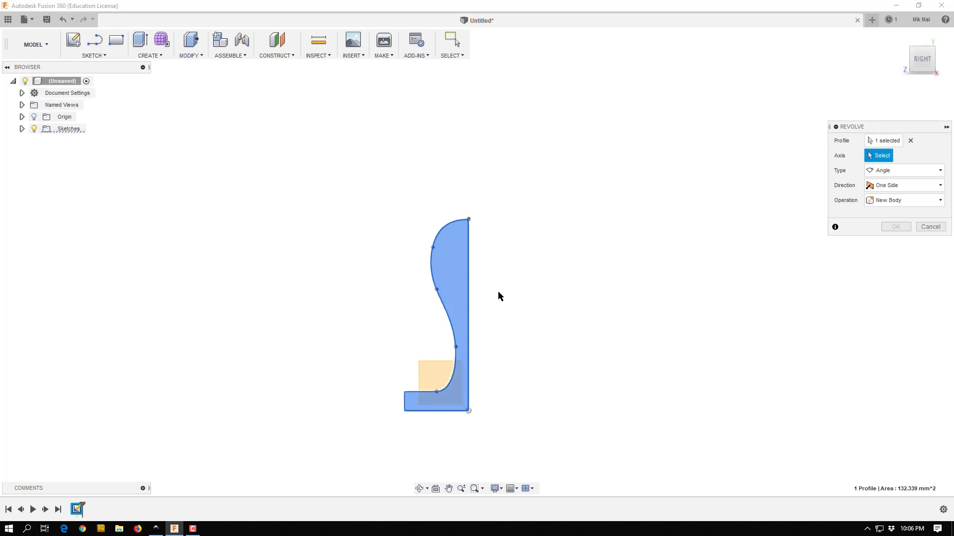
left_click(469, 298)
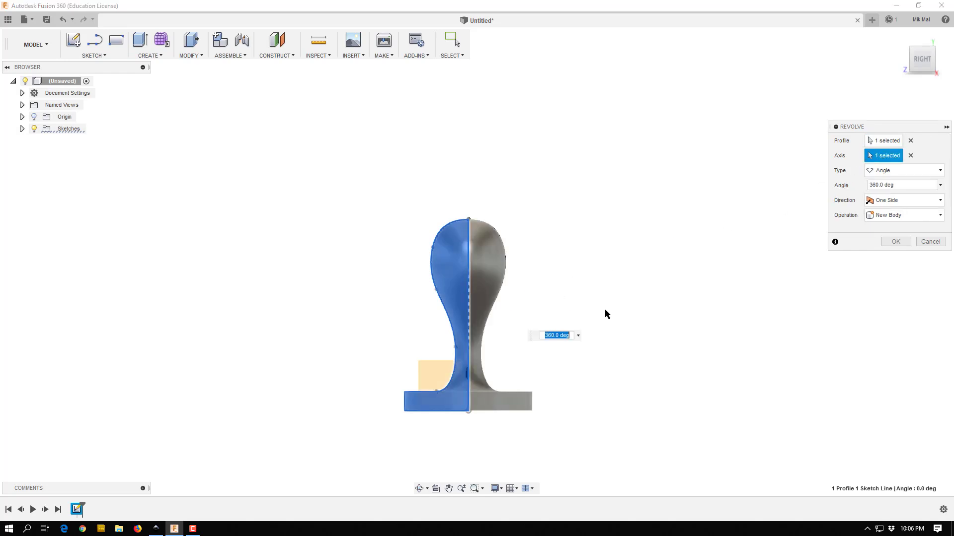
left_click(894, 243)
Fillet the upper outer edge of the stamp's round base with a constant 2 mm radius.
middle_click_drag(604, 332, 609, 277, "shift")
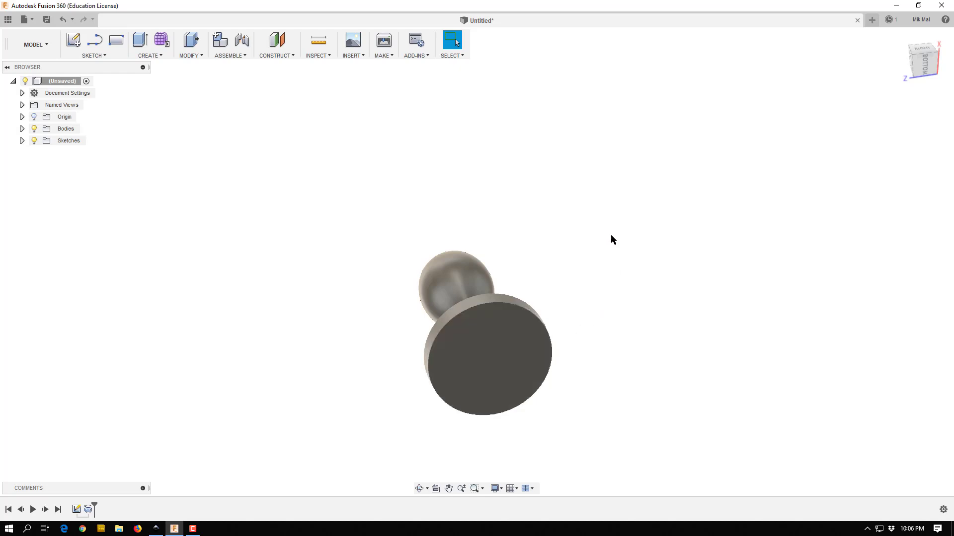
middle_click_drag(611, 235, 584, 310, "shift")
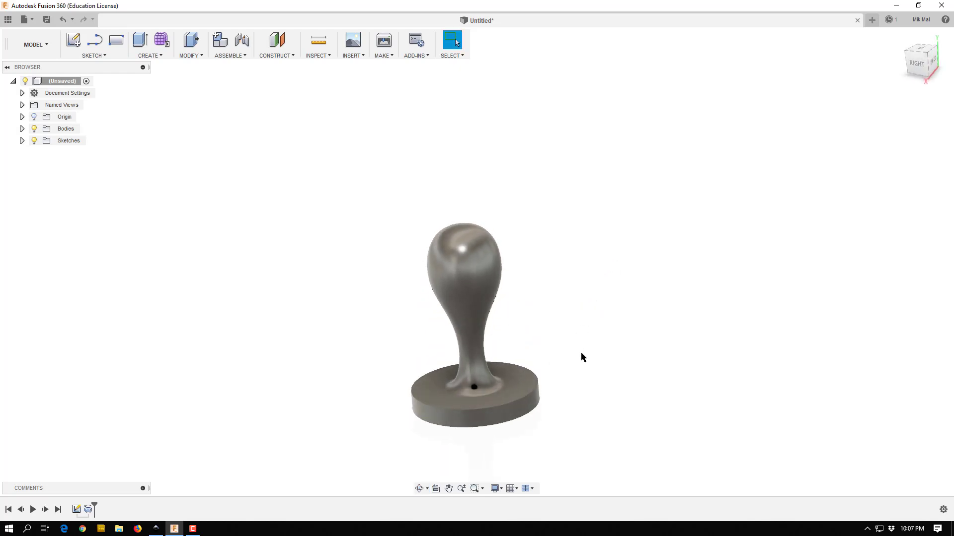
key("f")
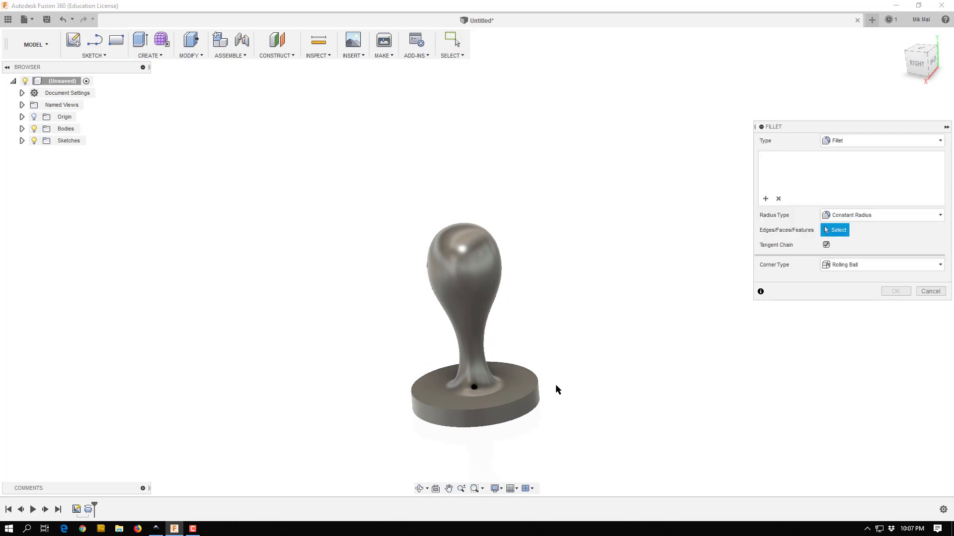
left_click(531, 392)
type("2.5")
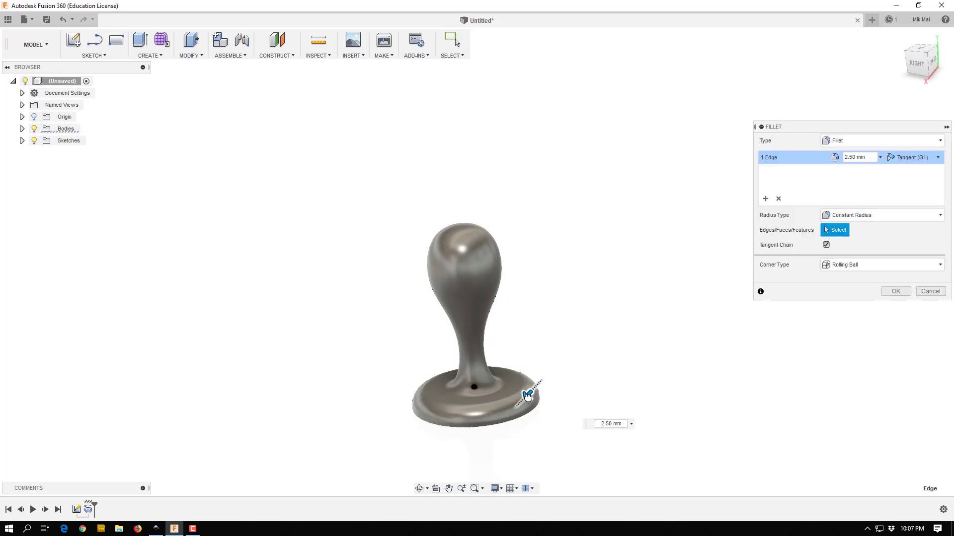
type("2")
key("Return")
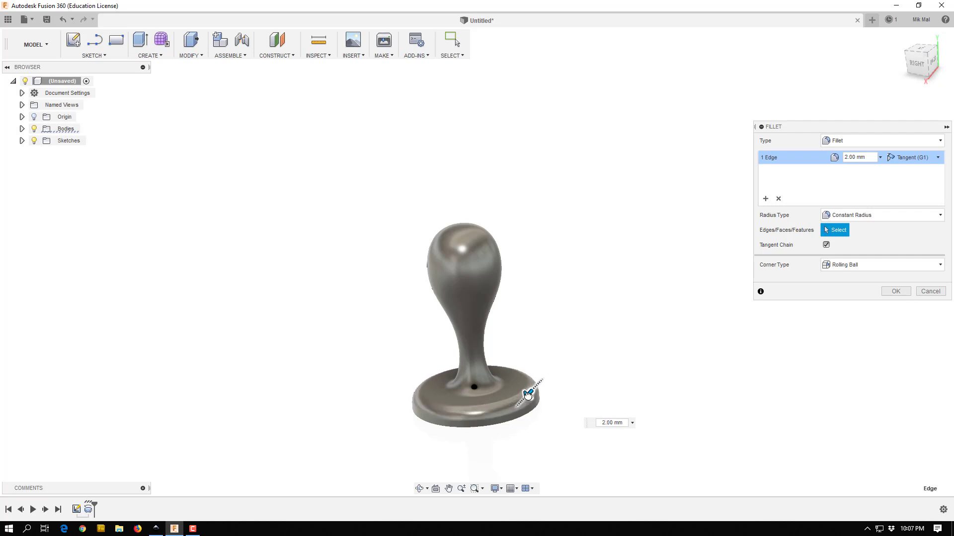
left_click(895, 291)
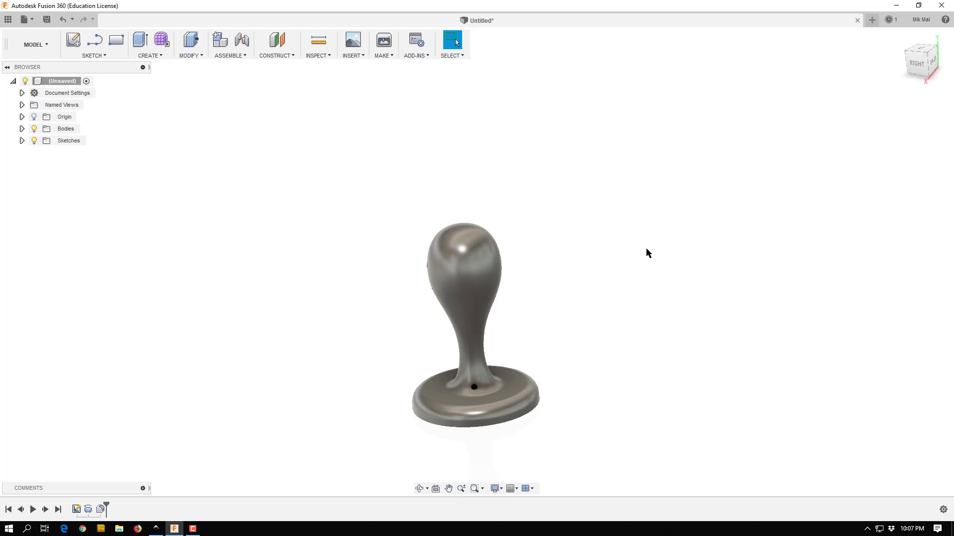
Try to export the stamp body as an STL without sending it to a print utility, using a surname followed by "_stamp_handle" as file name.
left_click(384, 40)
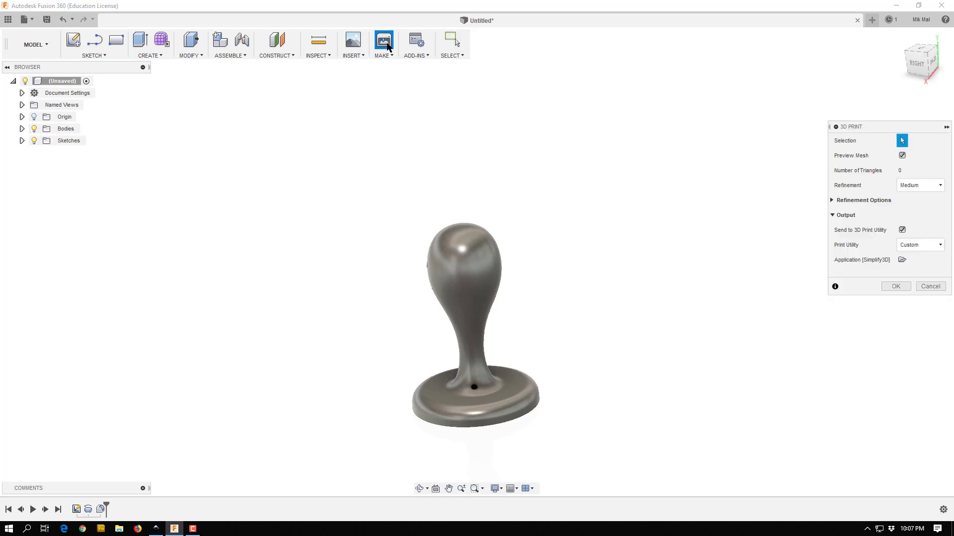
left_click(902, 230)
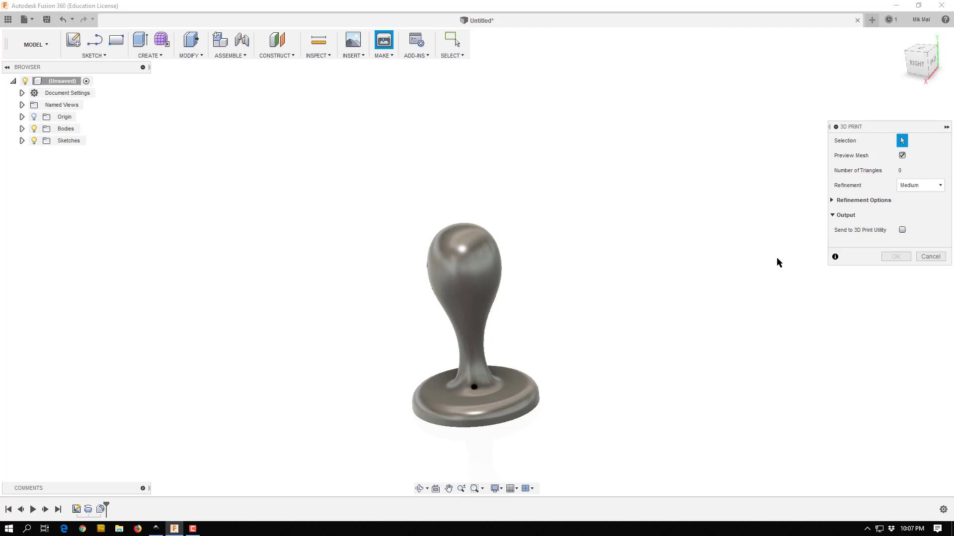
left_click(487, 287)
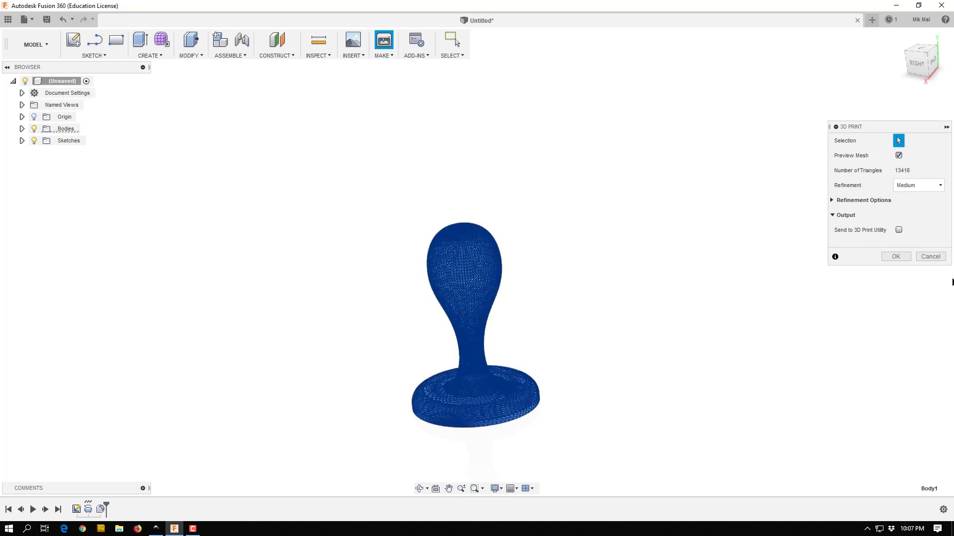
left_click(902, 258)
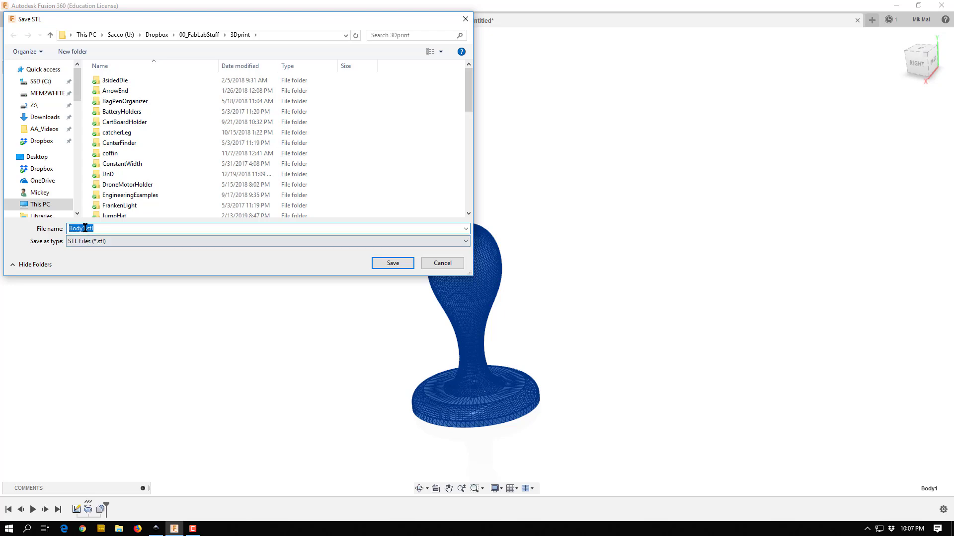
left_click_drag(85, 228, 61, 231)
type("maloney 0")
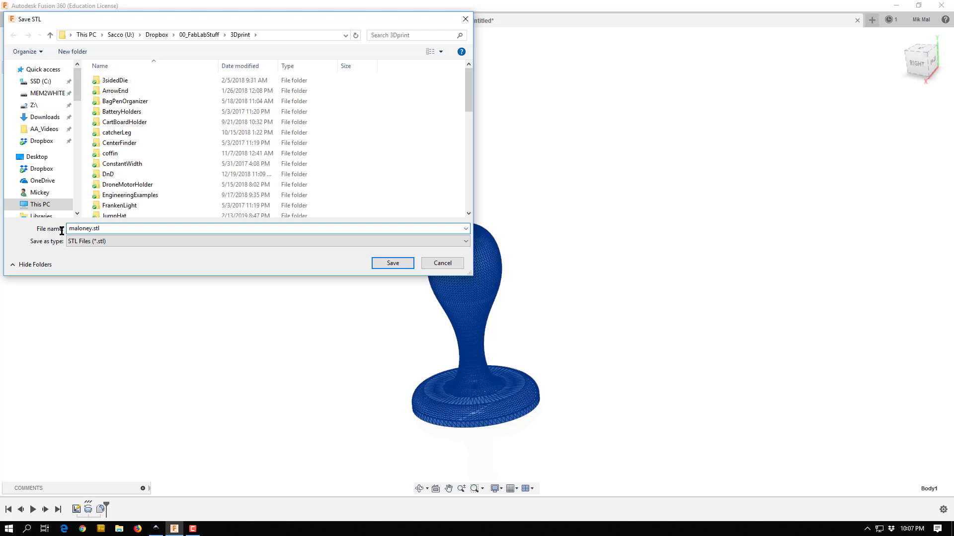
type("tamp_handle")
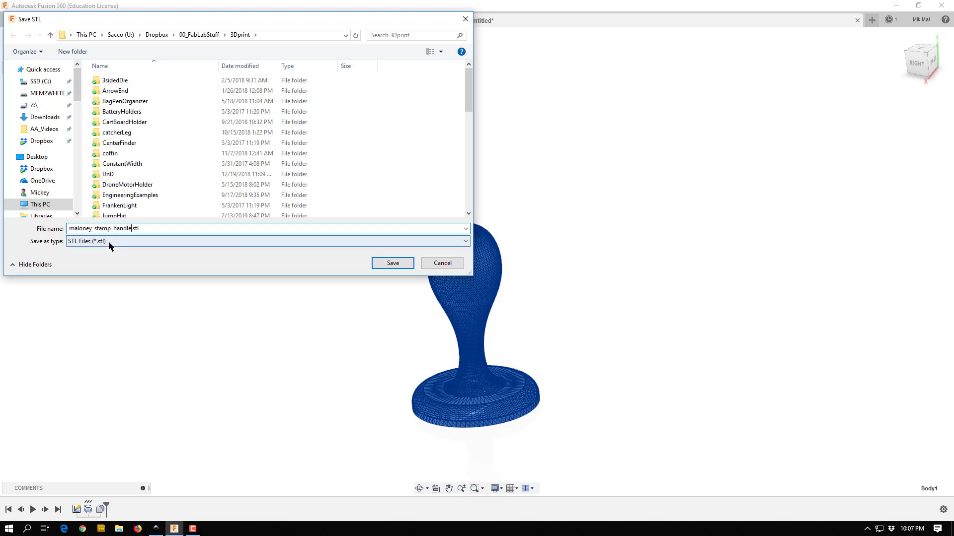
left_click(453, 264)
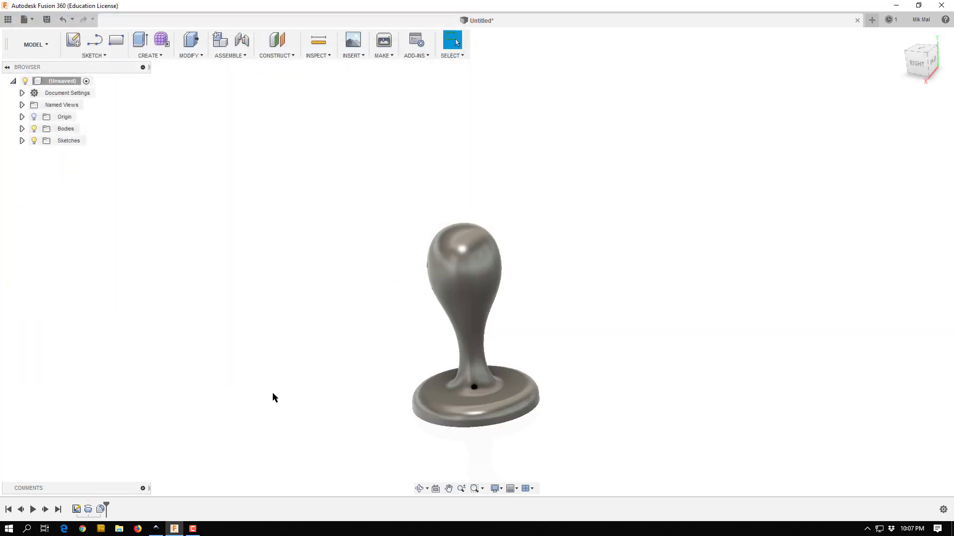
Reopen the stamp profile's sketch to check its base dimension, and leave the sketch.
double_click(76, 509)
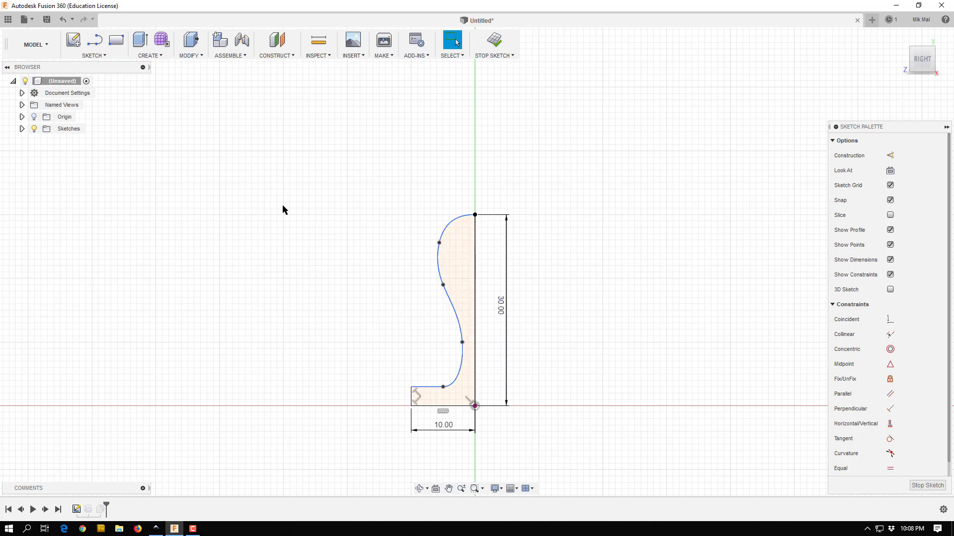
left_click(494, 40)
Switch to Inkscape and draw a circle about 46 mm in diameter beside the hand image, leaving it selected.
left_click(156, 529)
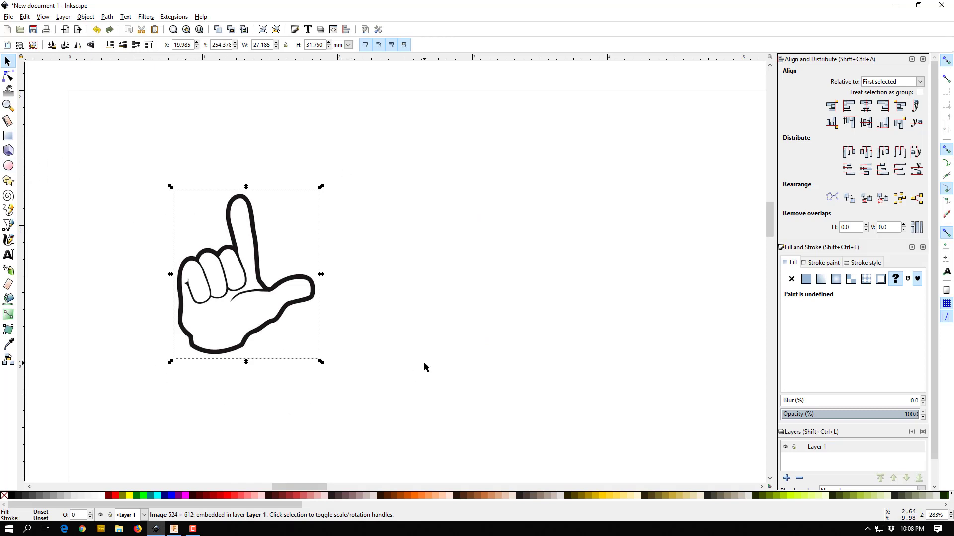
left_click(9, 166)
left_click_drag(390, 163, 667, 406)
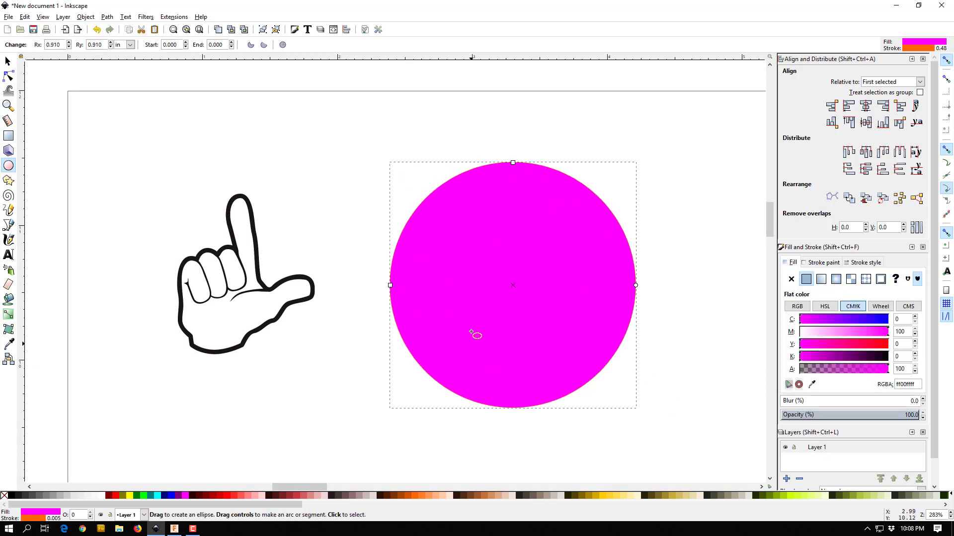
left_click(8, 62)
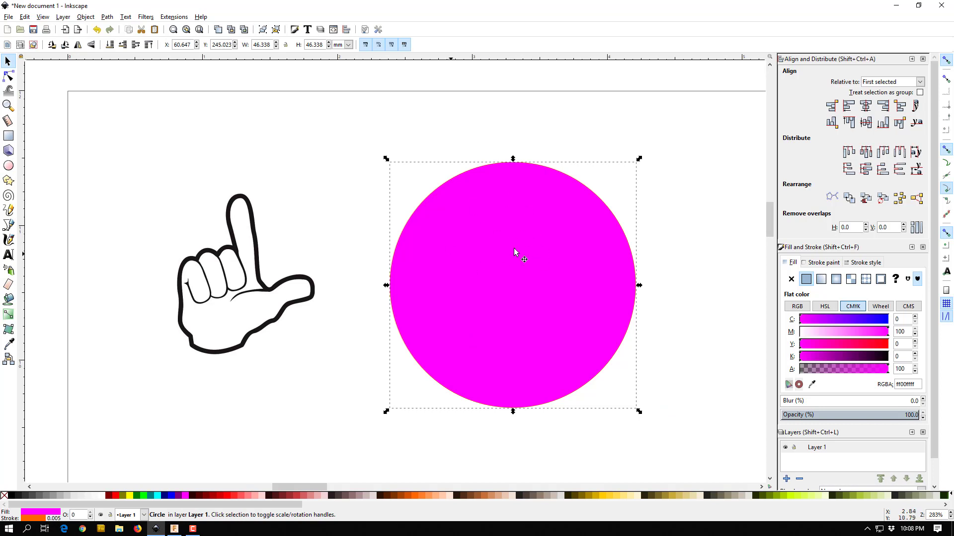
Keep millimetres as the unit and set the circle's width and height to 19 mm.
left_click(348, 45)
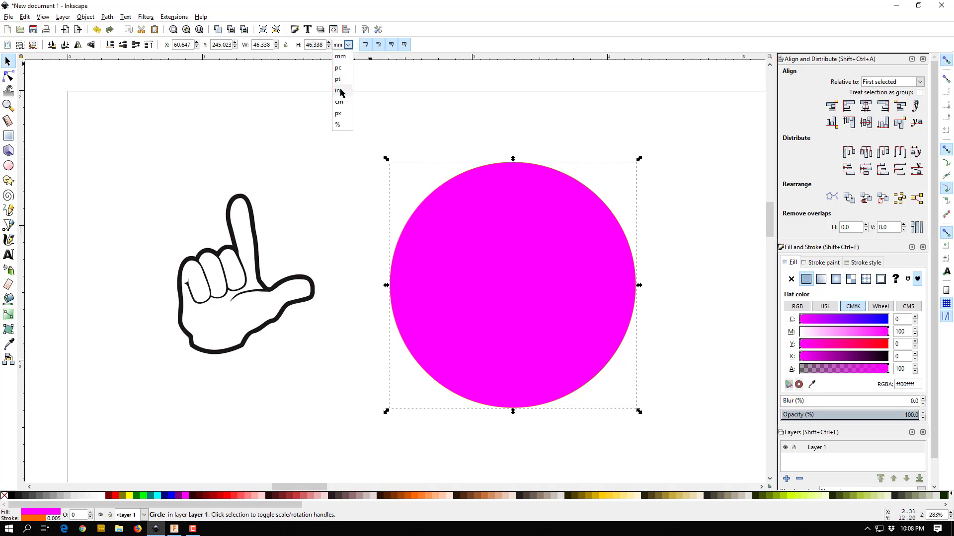
left_click(346, 70)
left_click(343, 45)
left_click(344, 61)
double_click(263, 44)
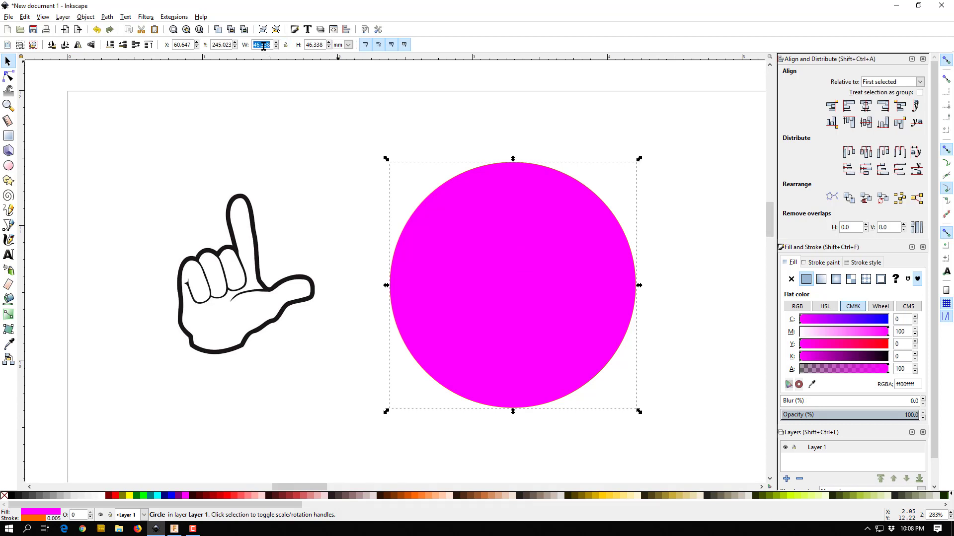
type("19")
key("Tab")
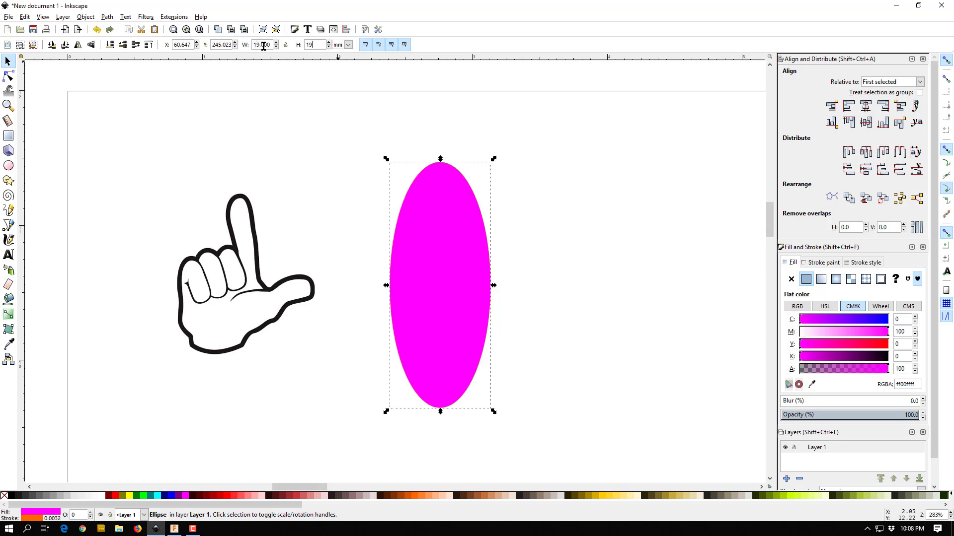
type("19")
key("Return")
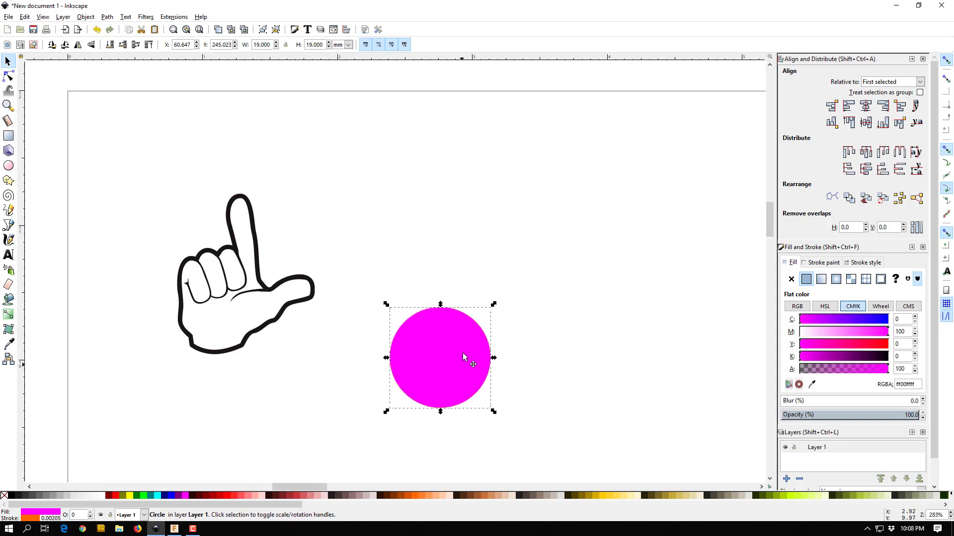
Move the circle about 8 mm left and 32 mm up, and the hand image about 3 mm right and 5 mm up.
left_click_drag(461, 360, 420, 198)
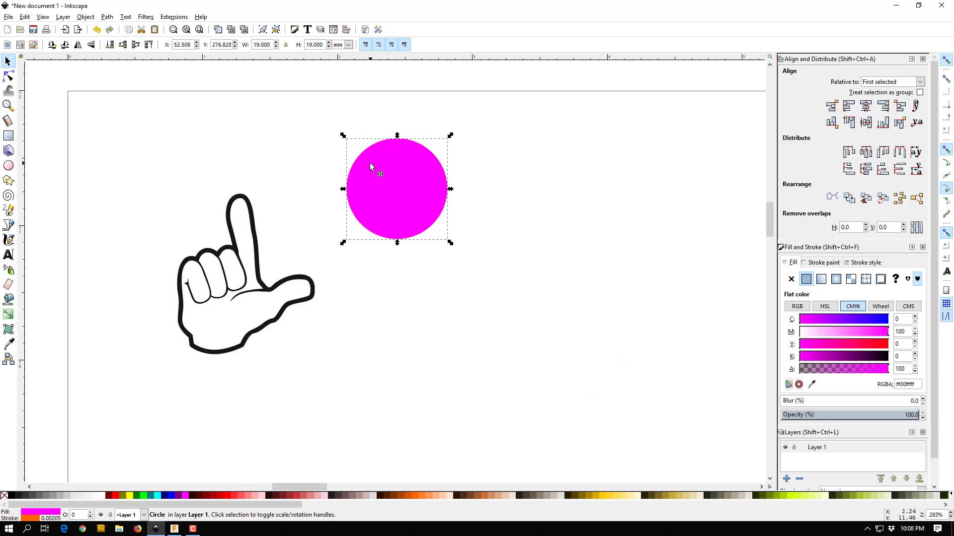
left_click(492, 314)
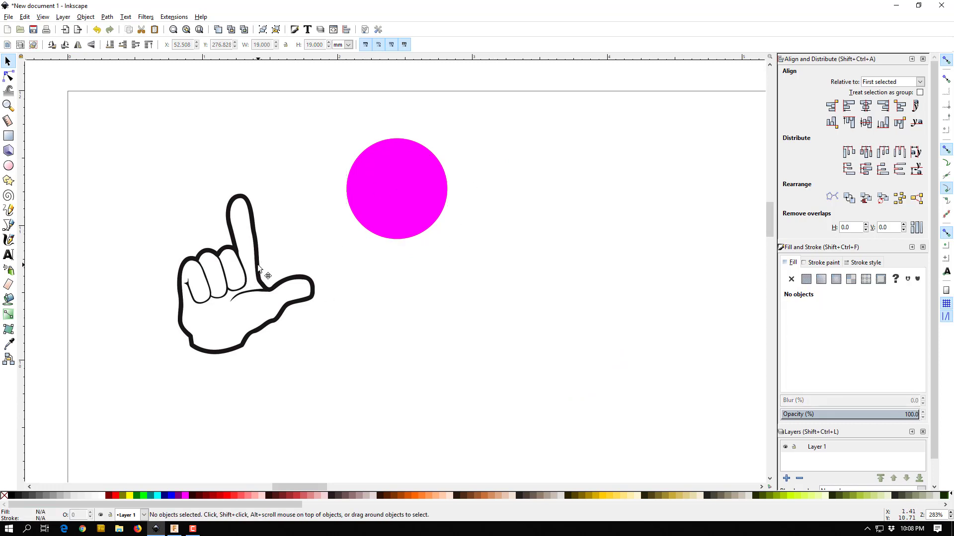
left_click(265, 272)
left_click_drag(258, 281, 257, 230)
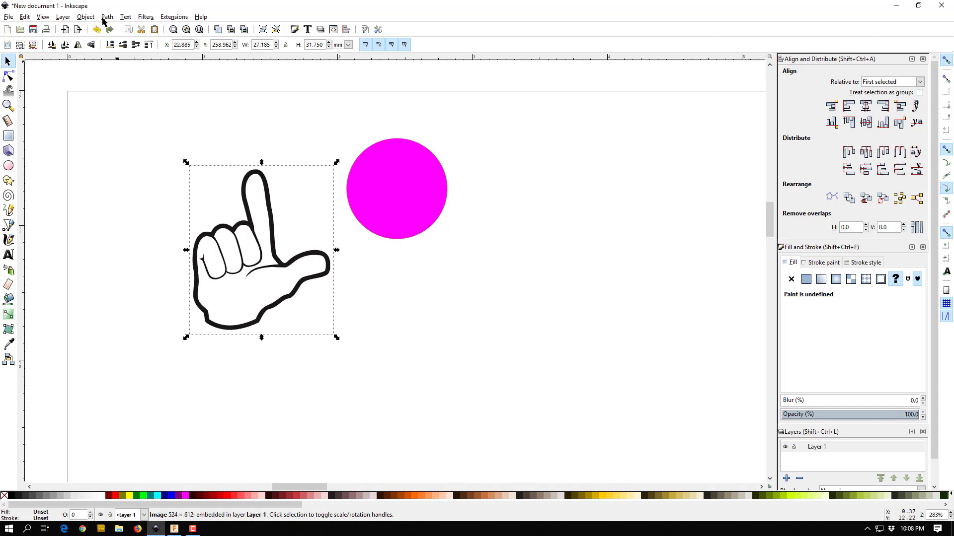
Raise the hand image to the top of the stacking order and move it about 15 mm left and 8 mm up.
left_click(85, 17)
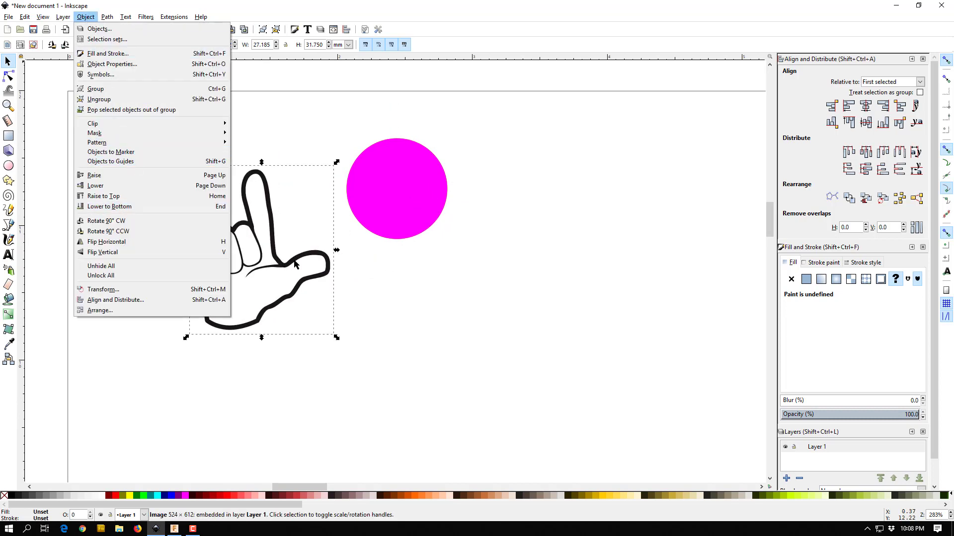
left_click(111, 196)
left_click_drag(289, 266, 205, 221)
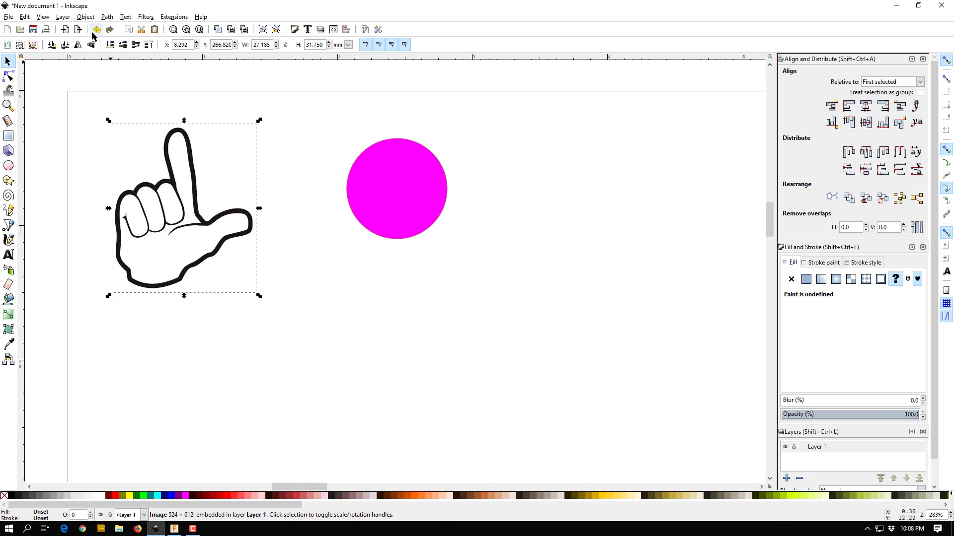
Trace the hand bitmap into a vector path using a single-scan brightness cutoff with a threshold of 0.450.
left_click(107, 17)
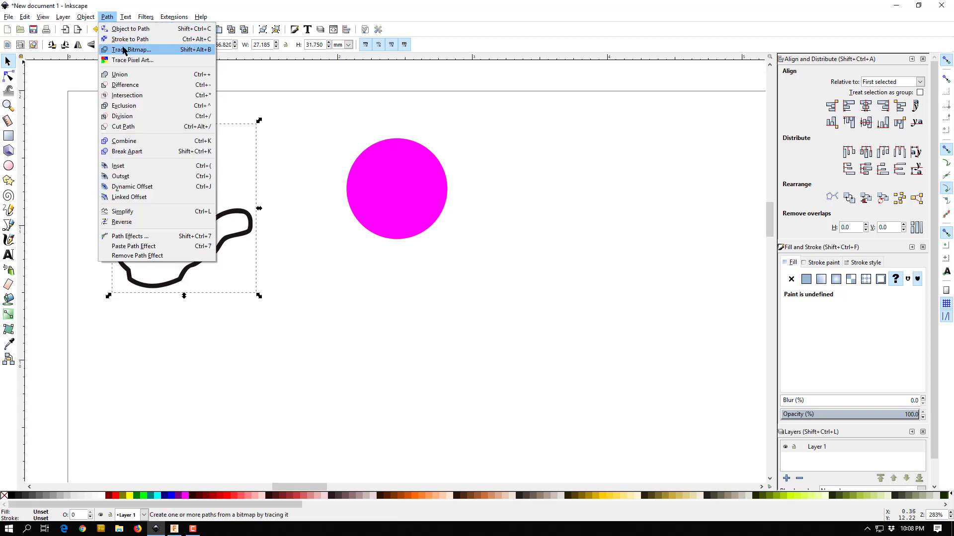
left_click(124, 49)
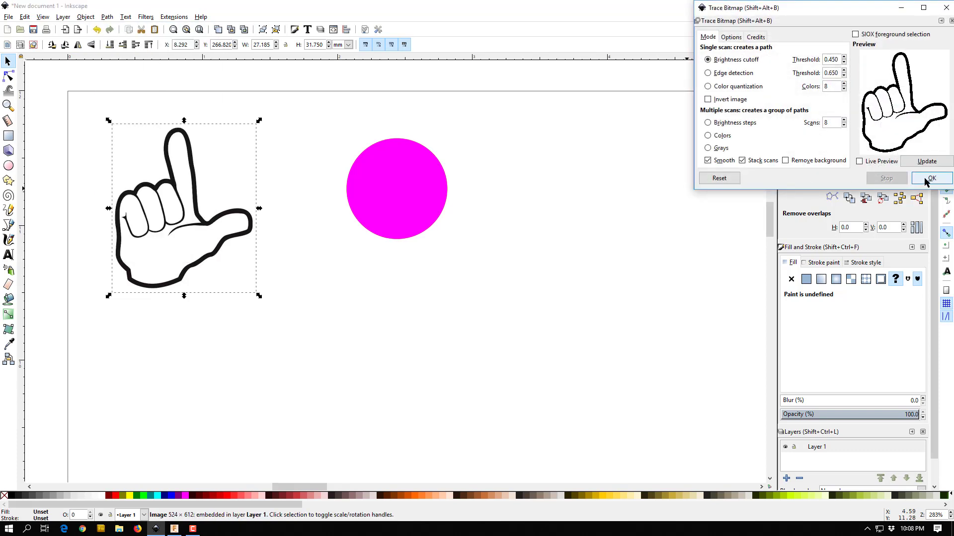
left_click(927, 180)
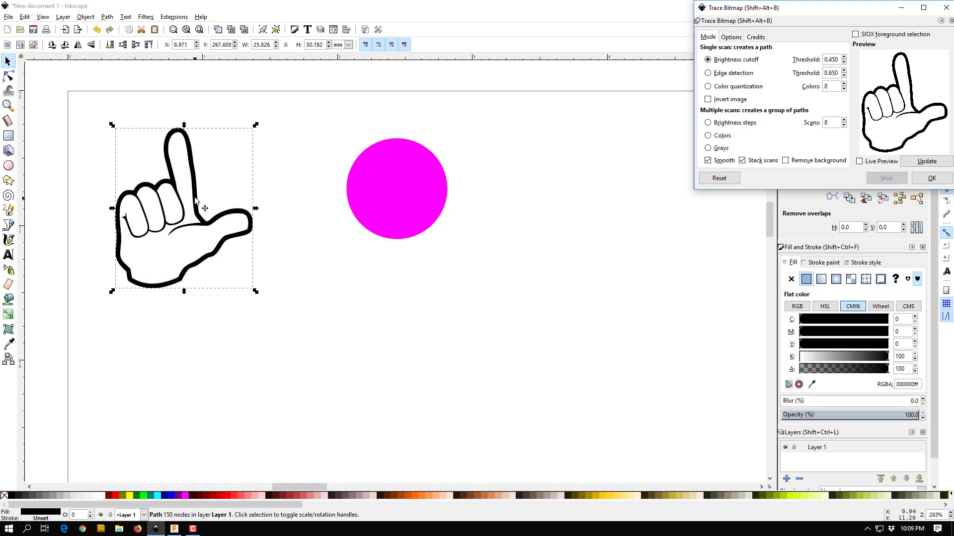
Move the traced hand path clear of the original, close the trace dialog, and delete the original hand image.
left_click_drag(197, 201, 519, 304)
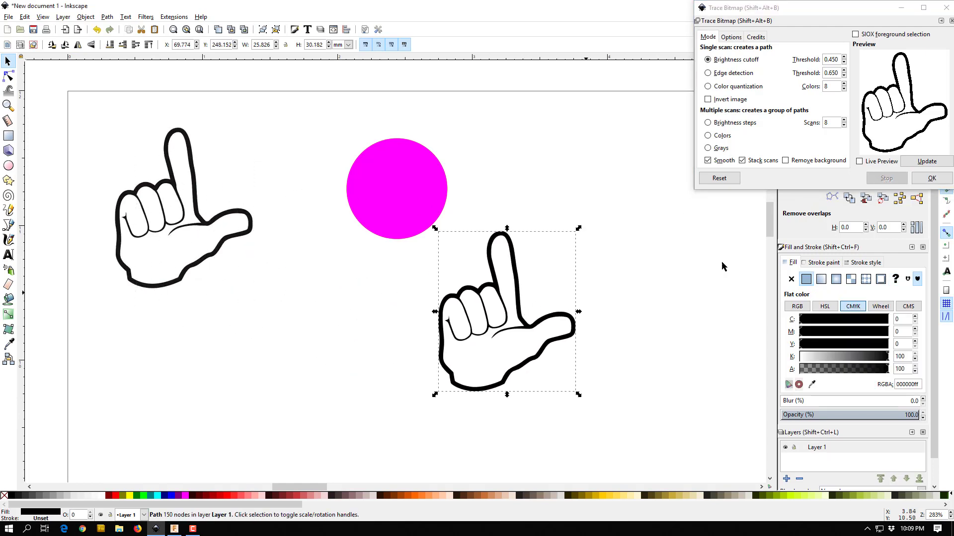
left_click(946, 8)
left_click(235, 215)
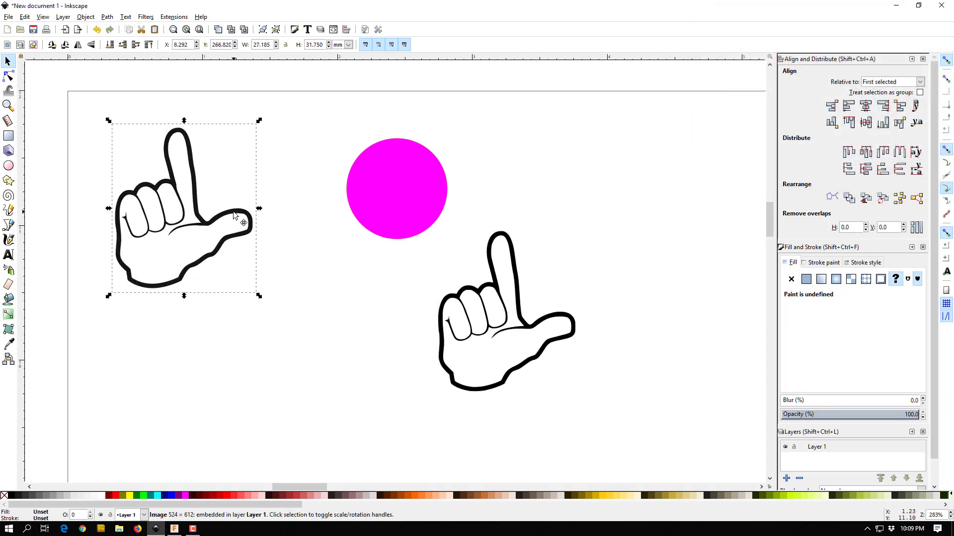
key("Delete")
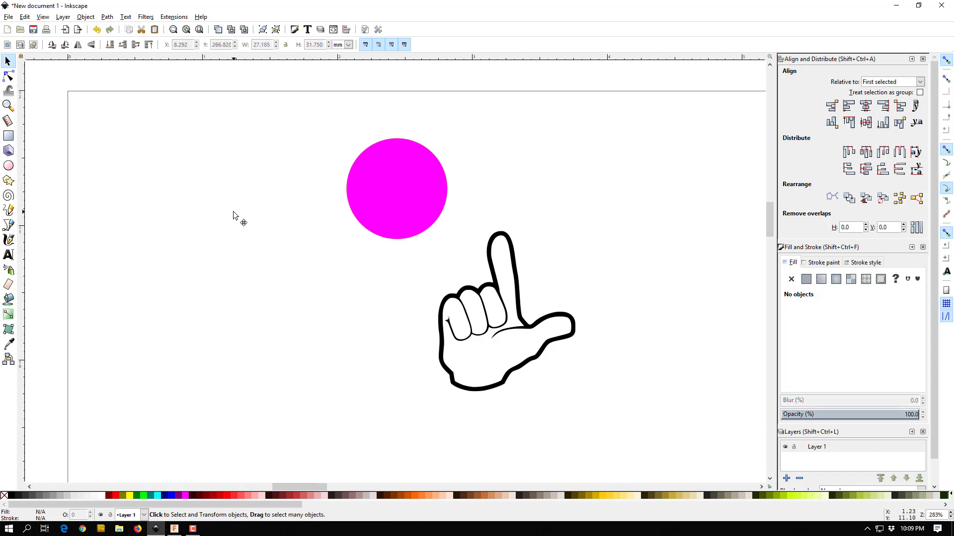
Place the traced hand over the magenta circle and scale it proportionally to about 12.7 by 14.9 mm so it fits inside.
mouse_move(535, 324)
left_mouse_down()
mouse_move(427, 205)
mouse_move(431, 197)
left_mouse_up()
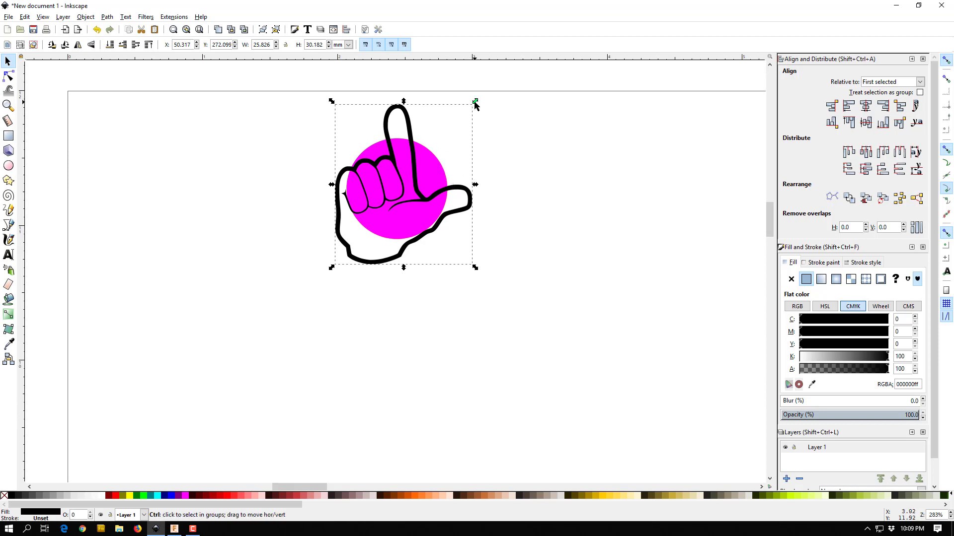
left_click_drag(476, 102, 440, 144, "shift")
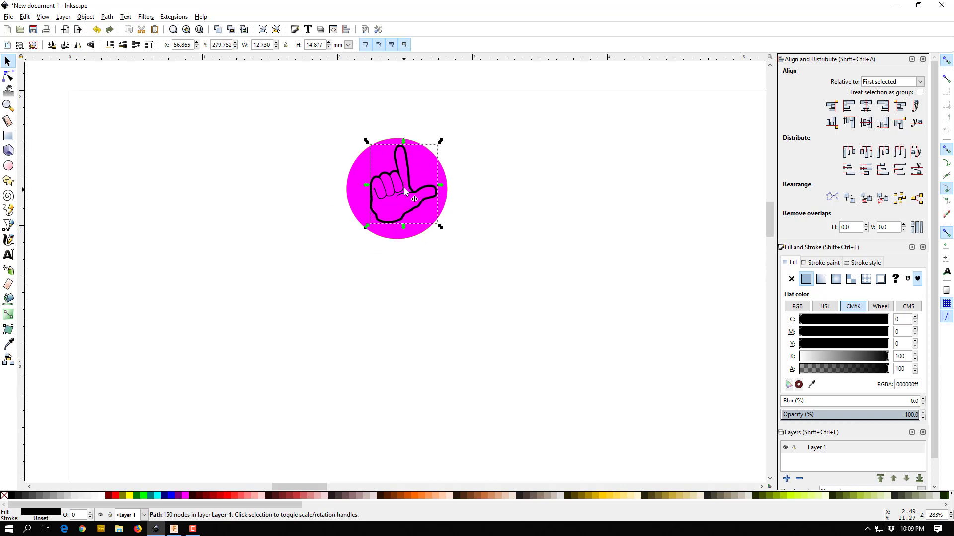
left_click_drag(409, 183, 406, 190)
left_click(505, 174)
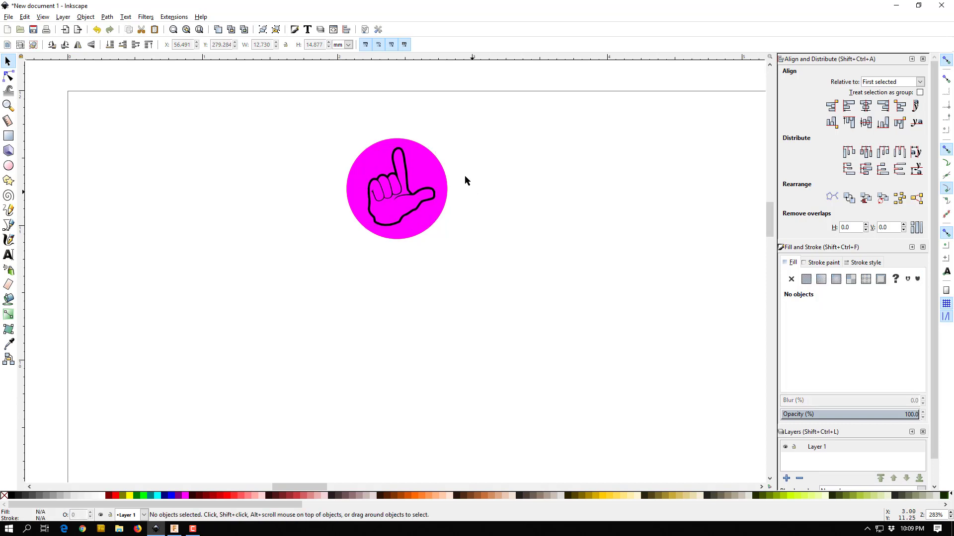
Flip the hand path horizontally for stamping and move it about 2 mm left to recentre it in the circle.
scroll(426, 155, "down", 2, "ctrl")
scroll(427, 158, "up", 5, "ctrl")
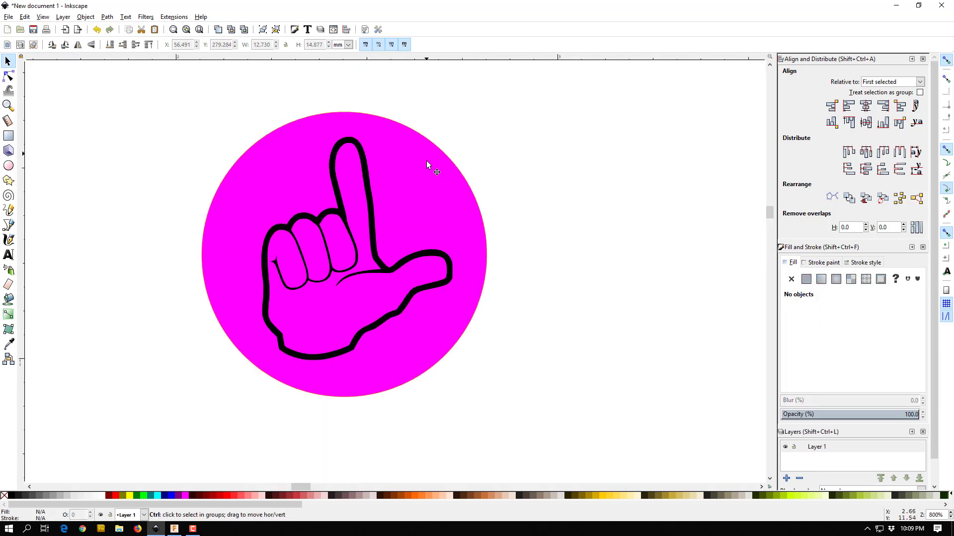
left_click(437, 254)
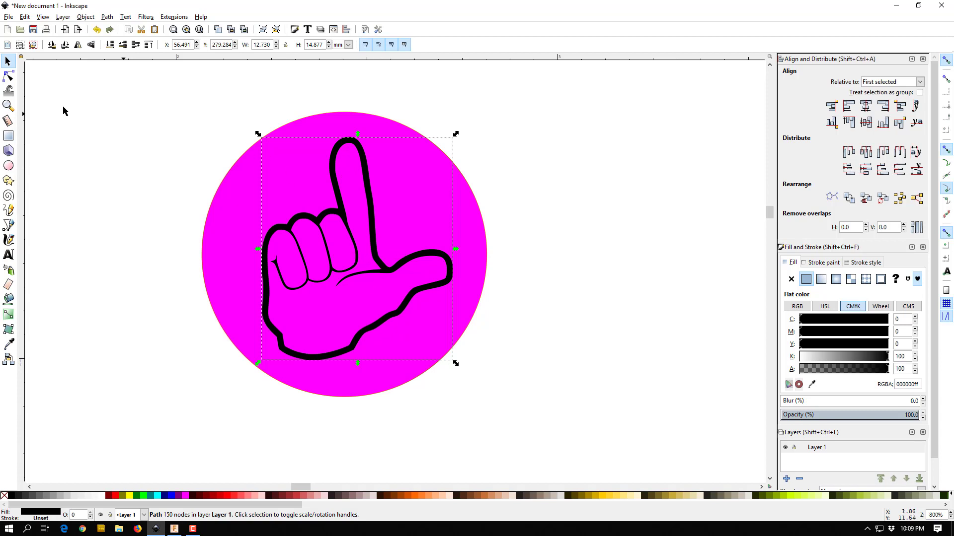
left_click(78, 46)
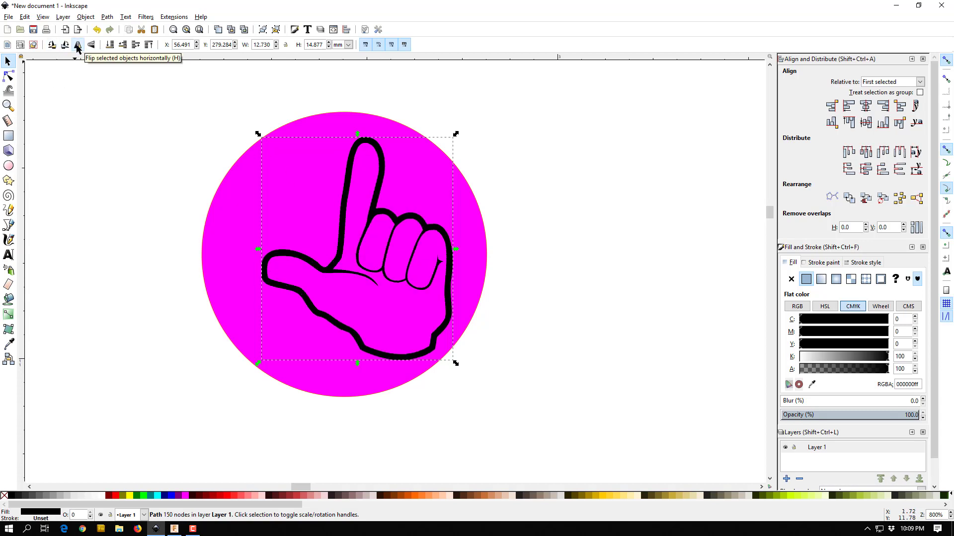
left_click_drag(395, 221, 366, 221)
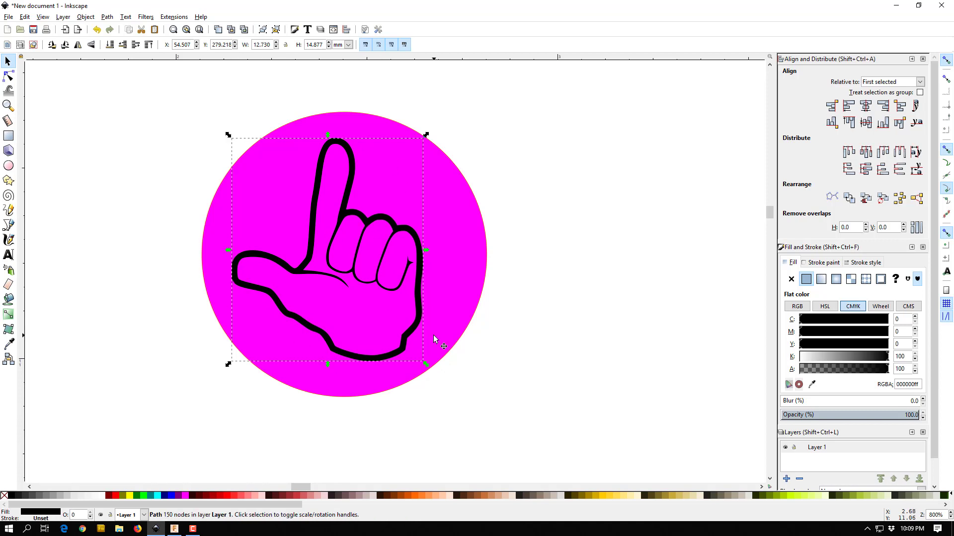
left_click(534, 297)
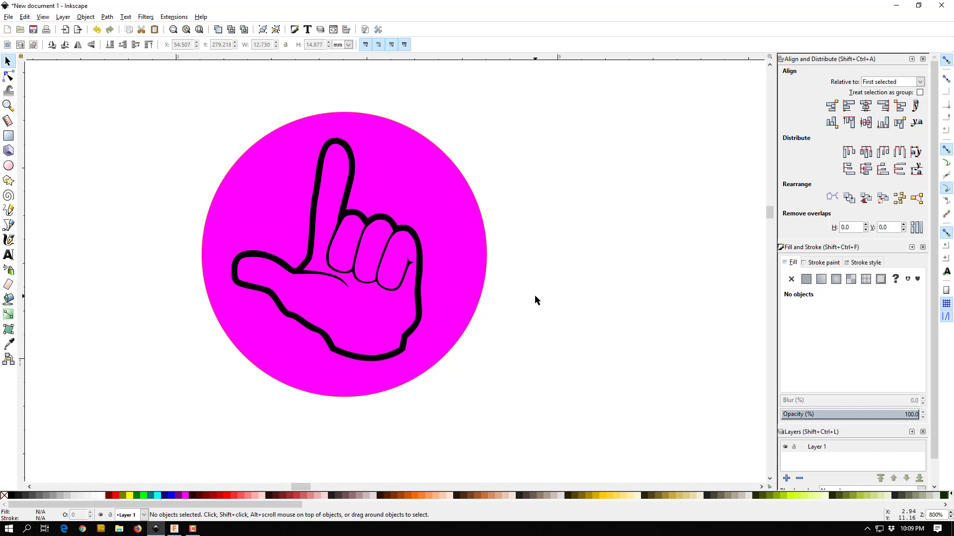
left_click(387, 219)
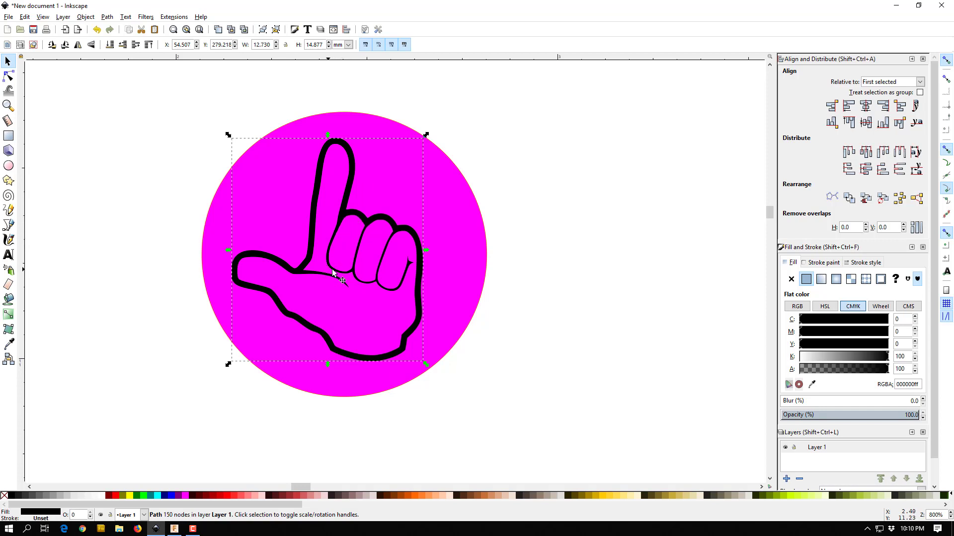
left_click(444, 211)
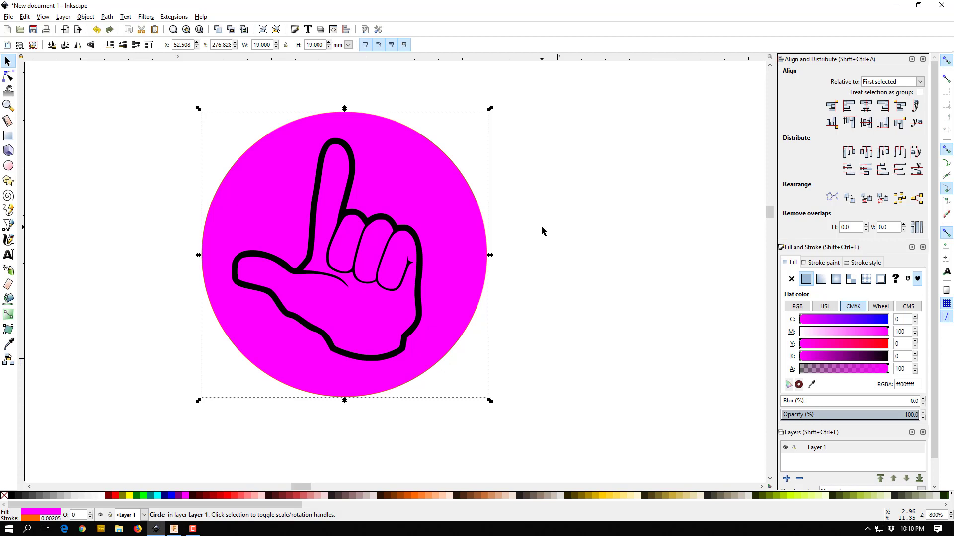
left_click(399, 232)
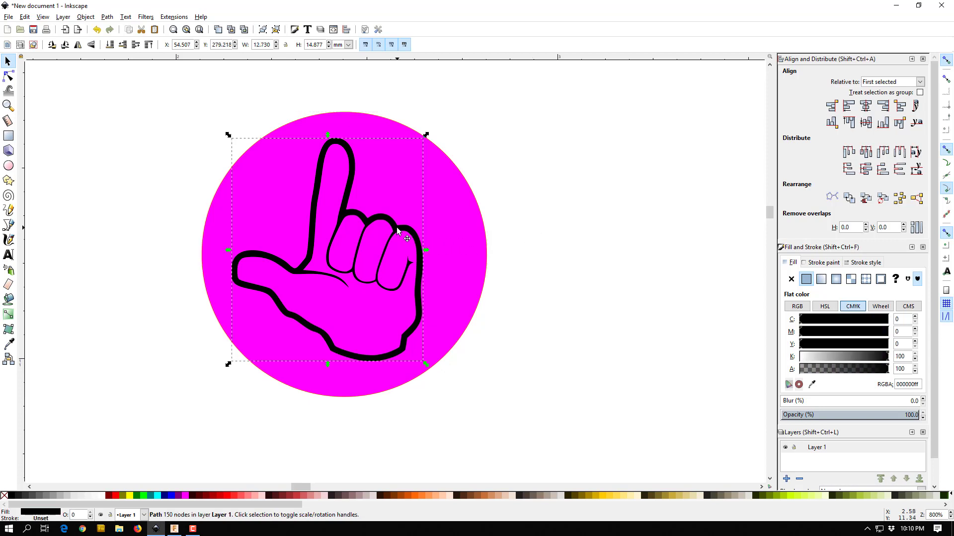
left_click(434, 200)
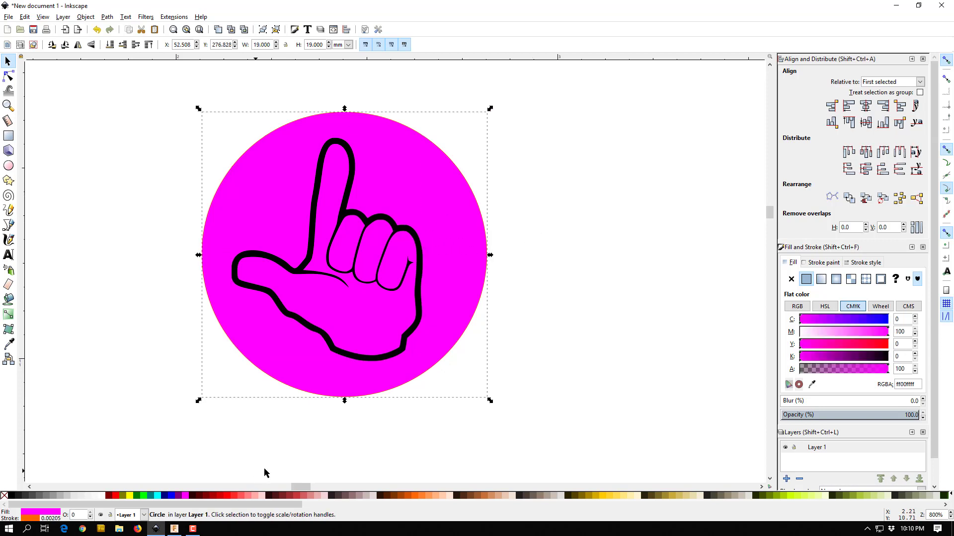
left_click(532, 323)
left_click(398, 227)
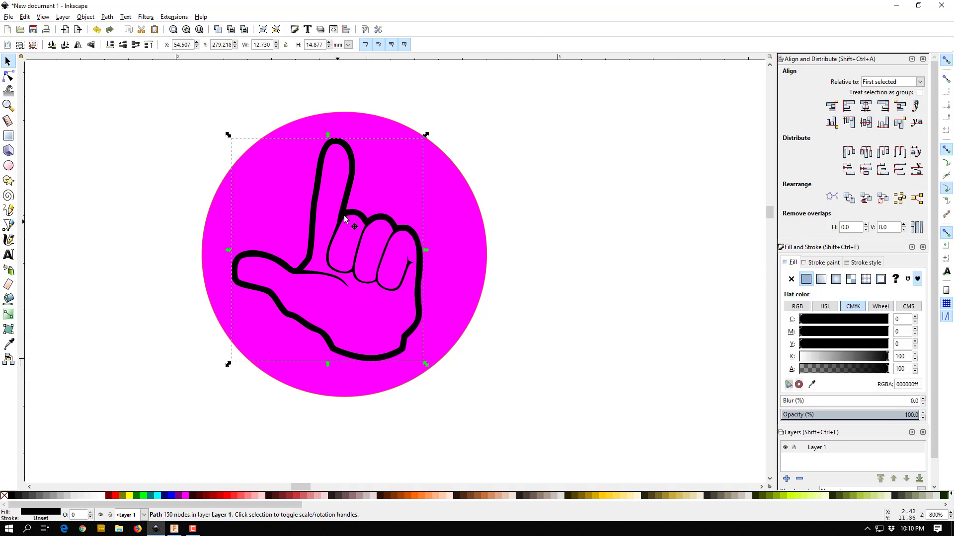
Select the circle and hand path together and cut the hand out of the circle with the Difference operation.
left_click(445, 192)
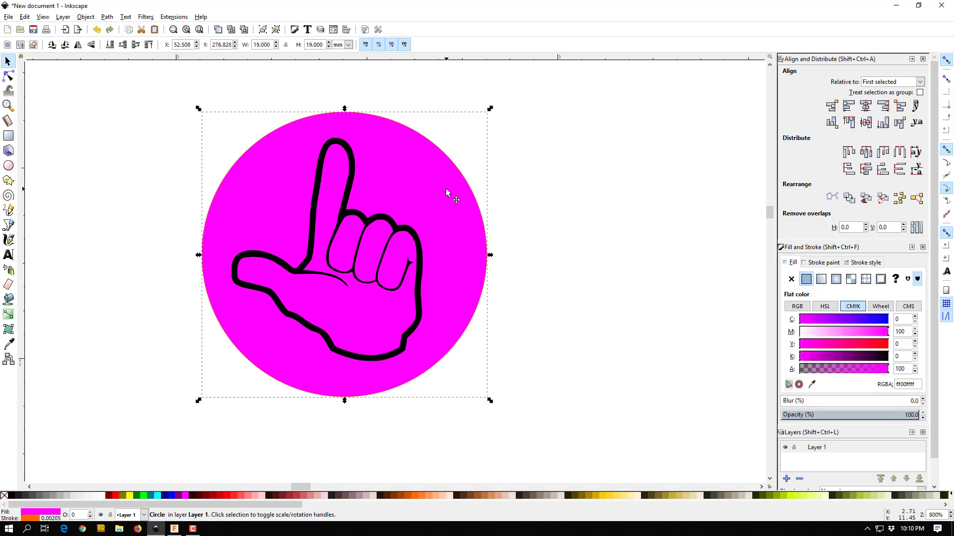
left_click(415, 236, "shift")
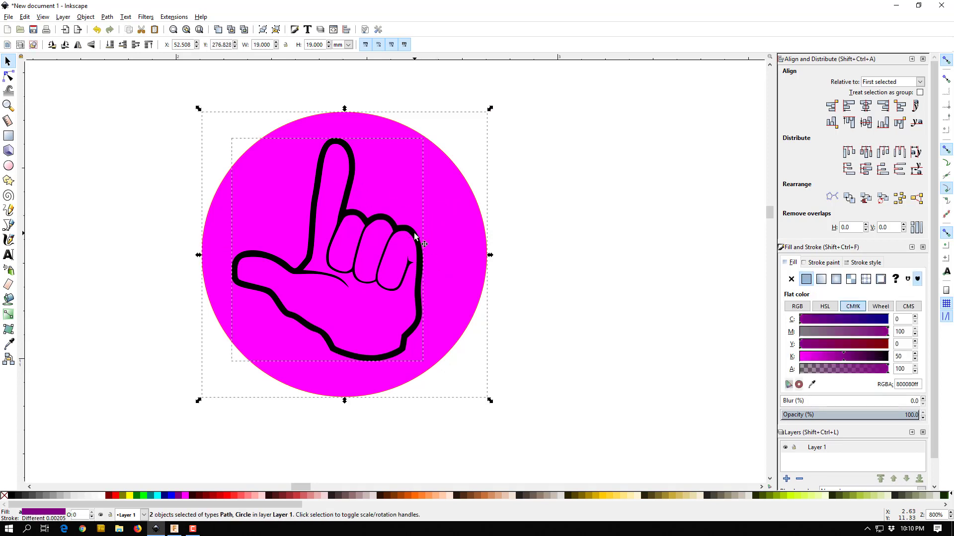
left_click(108, 17)
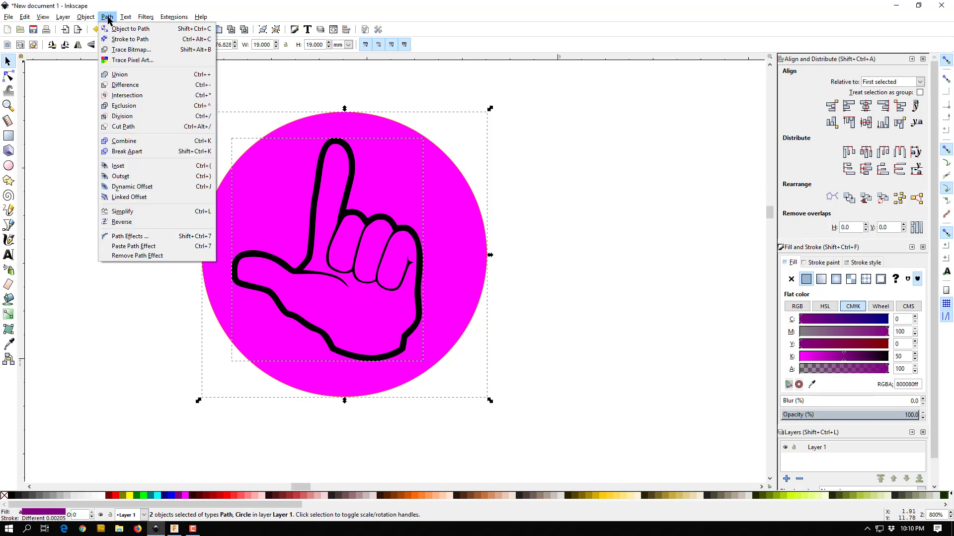
left_click(126, 85)
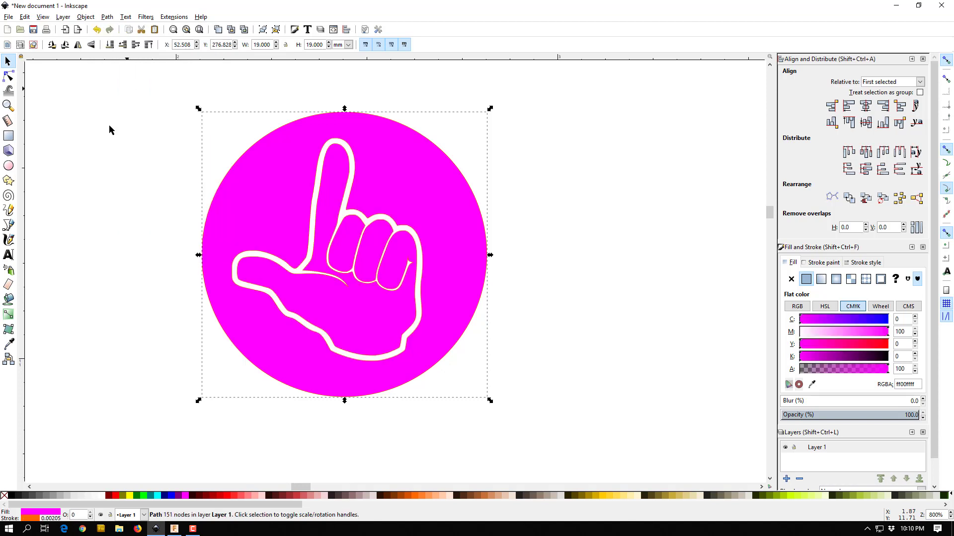
Reselect the cut-out circle and move it about 2 mm right and 0.5 mm up.
left_click(61, 238)
left_click(258, 262)
left_click_drag(230, 178, 259, 173)
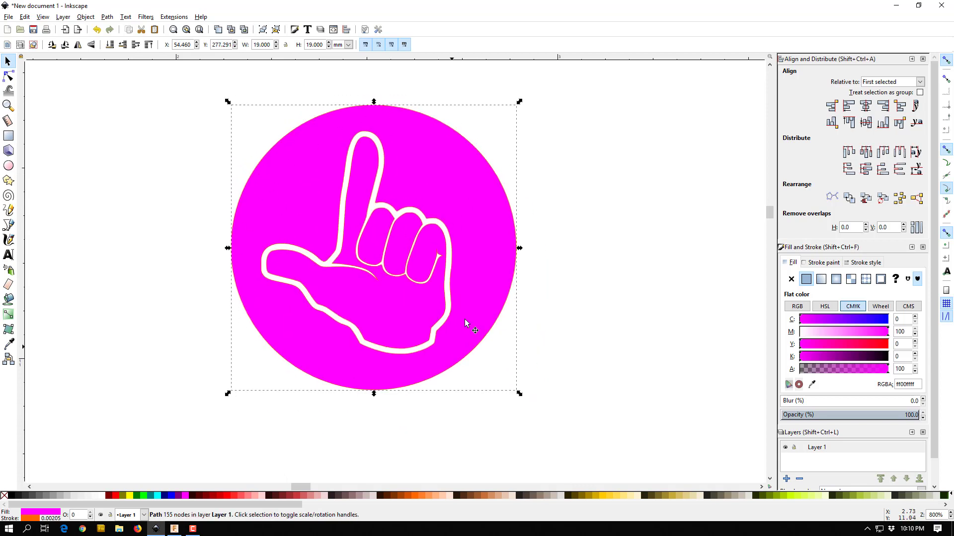